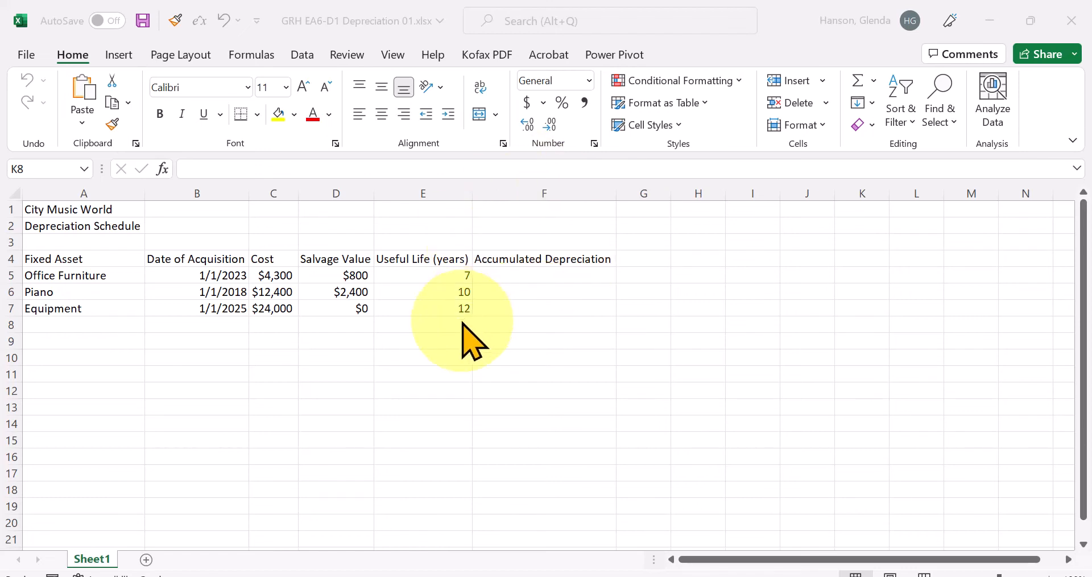
# Step: Format the depreciation data A4:F7 as a table with headers, using a gold Medium table style
pyautogui.click(83, 257)
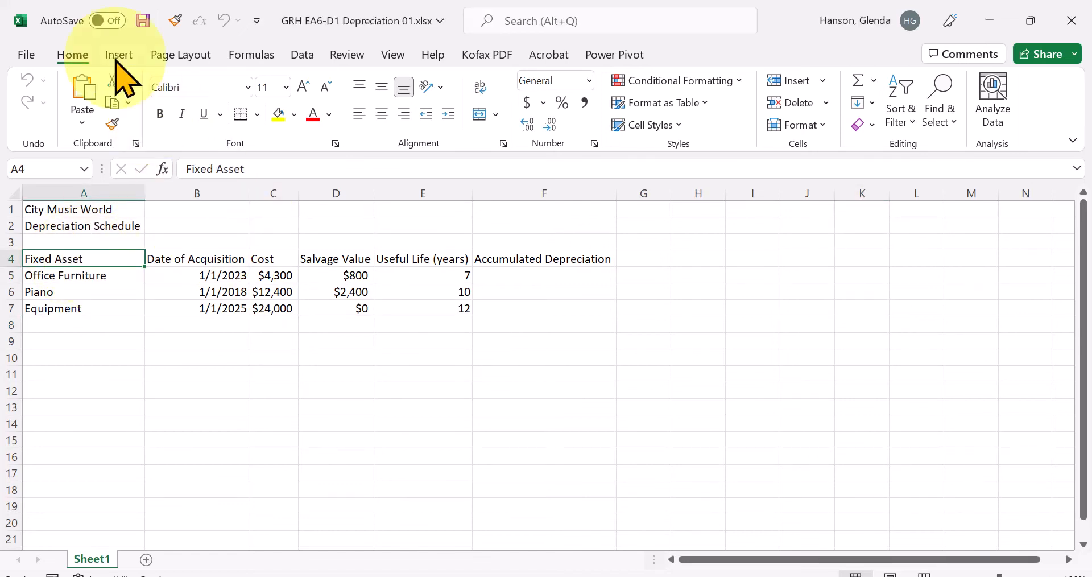
pyautogui.click(73, 57)
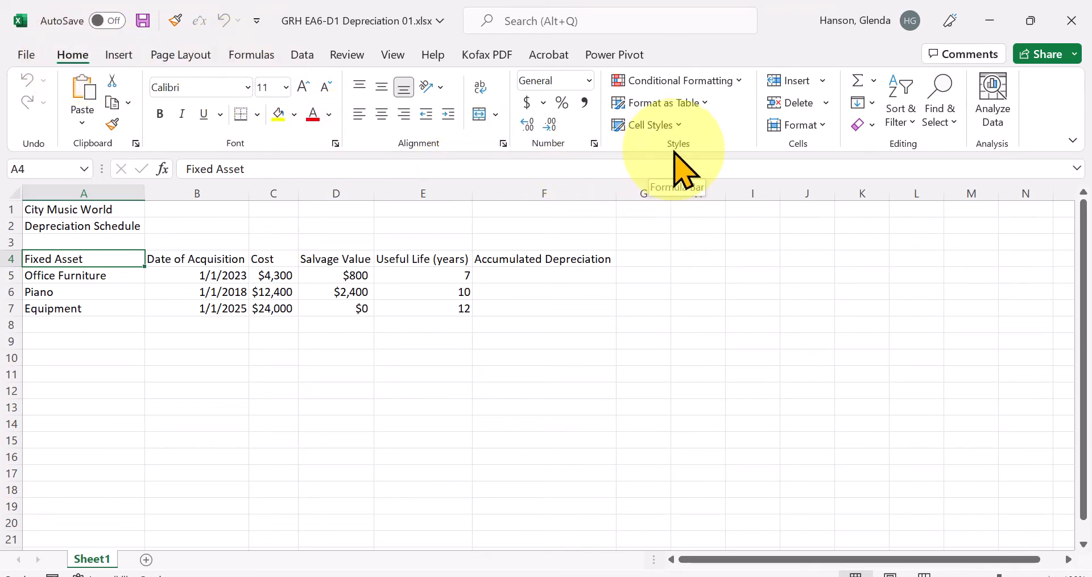
pyautogui.click(704, 105)
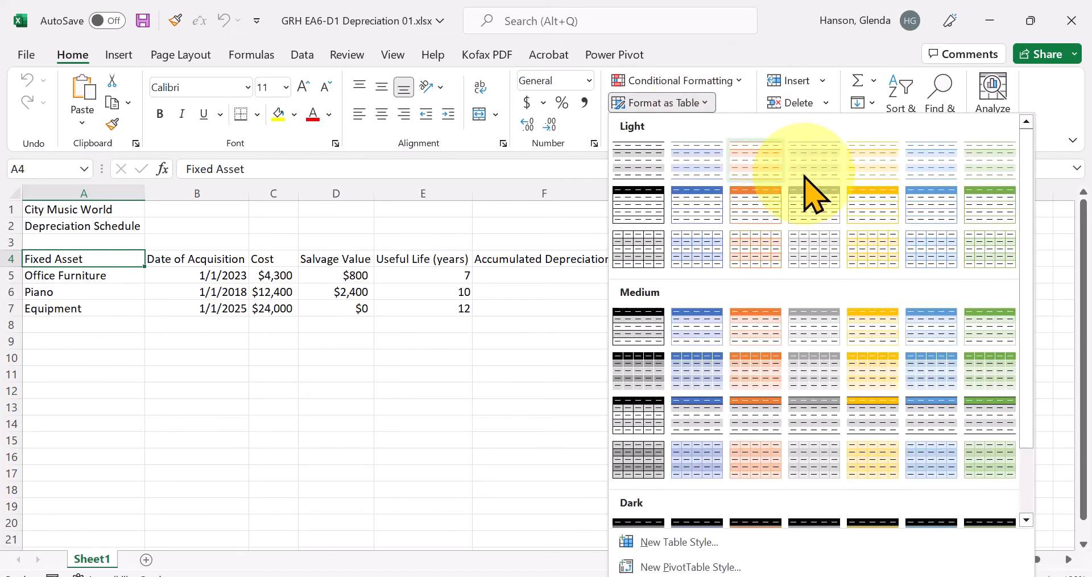
pyautogui.click(873, 348)
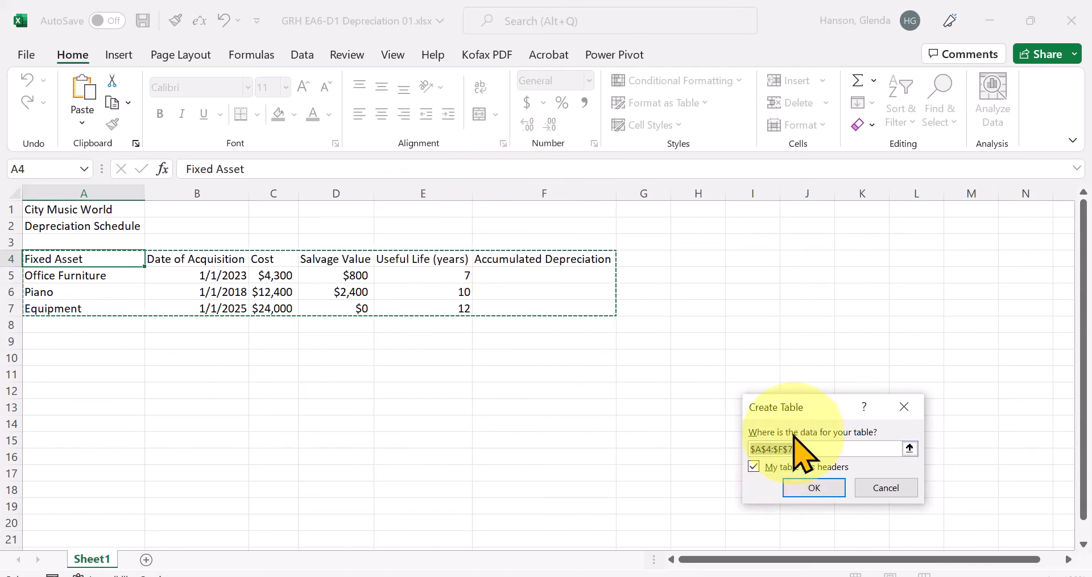
pyautogui.click(810, 489)
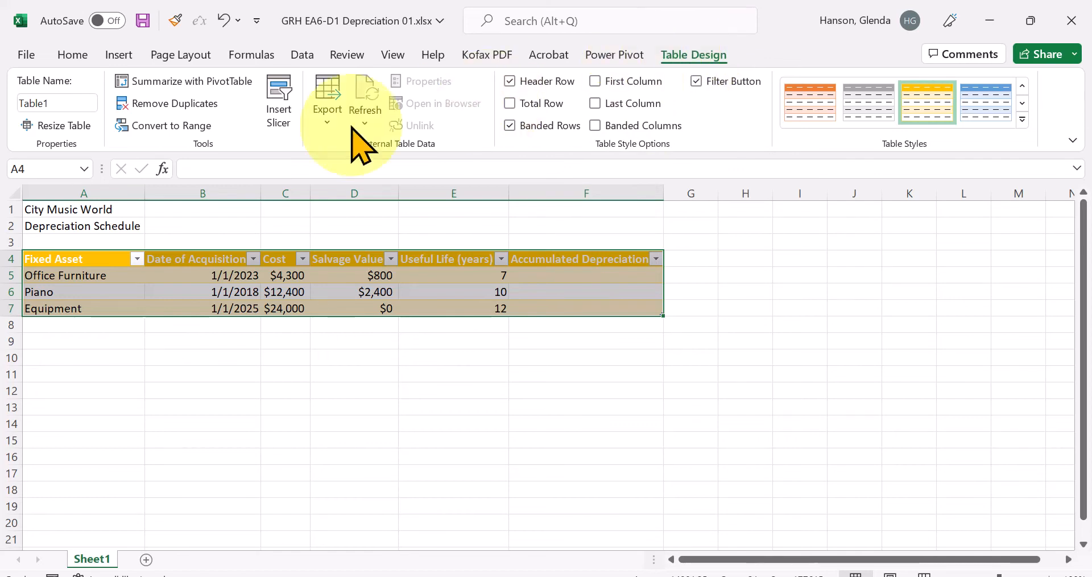
# Step: Rename the table as Depreciation_Schedule
pyautogui.click(50, 102)
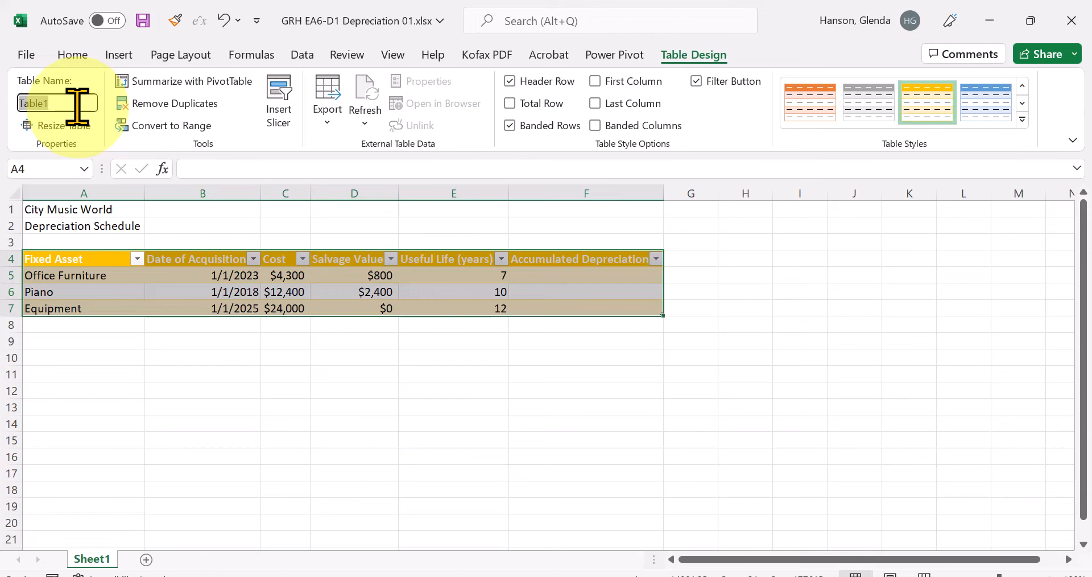
pyautogui.write('Depreciatio')
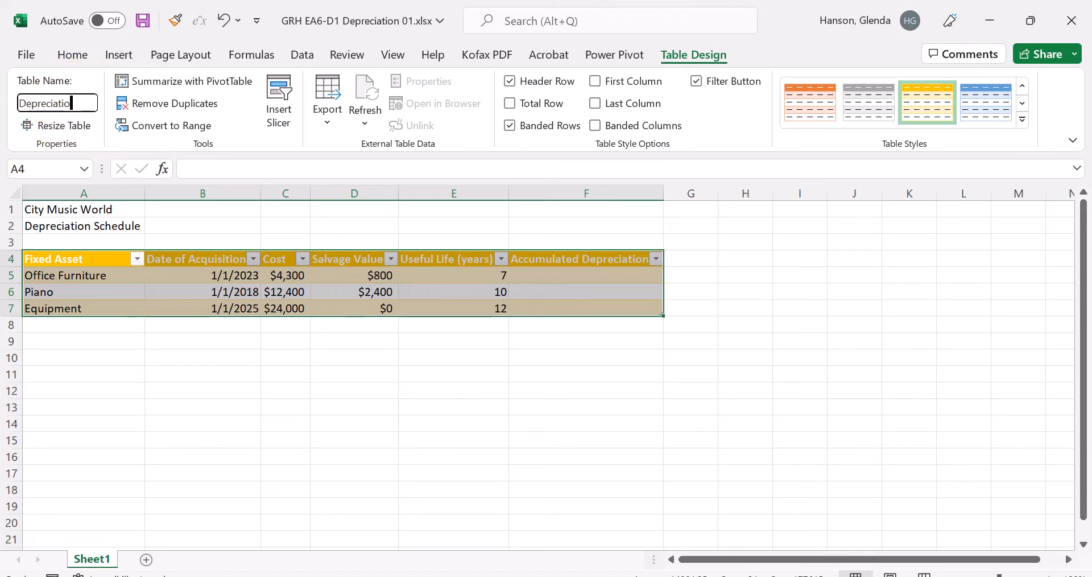
pyautogui.write('n_Schedule')
pyautogui.press('Return')
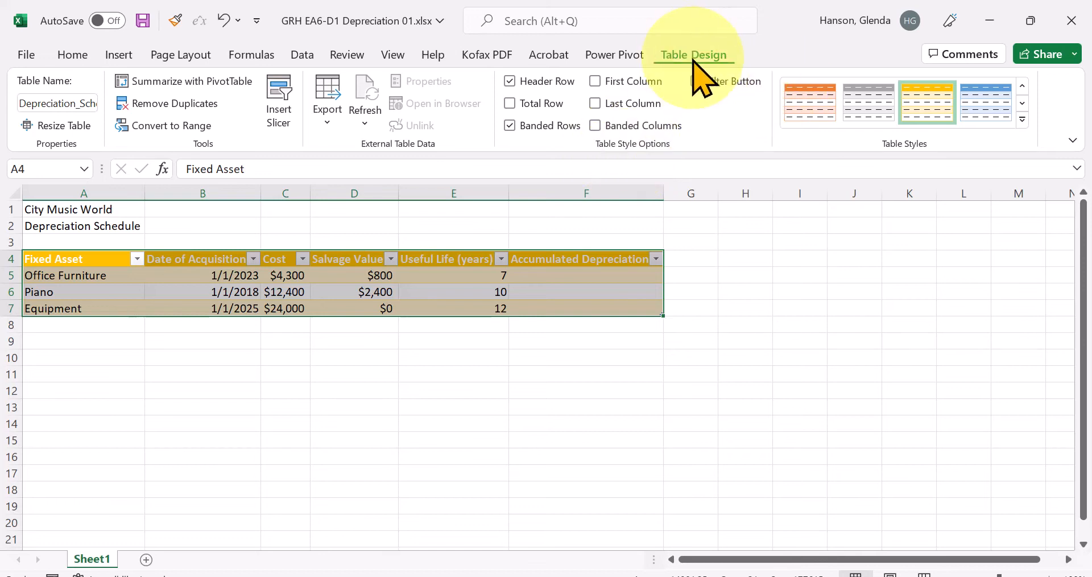
# Step: Add a total row to the depreciation table
pyautogui.click(476, 357)
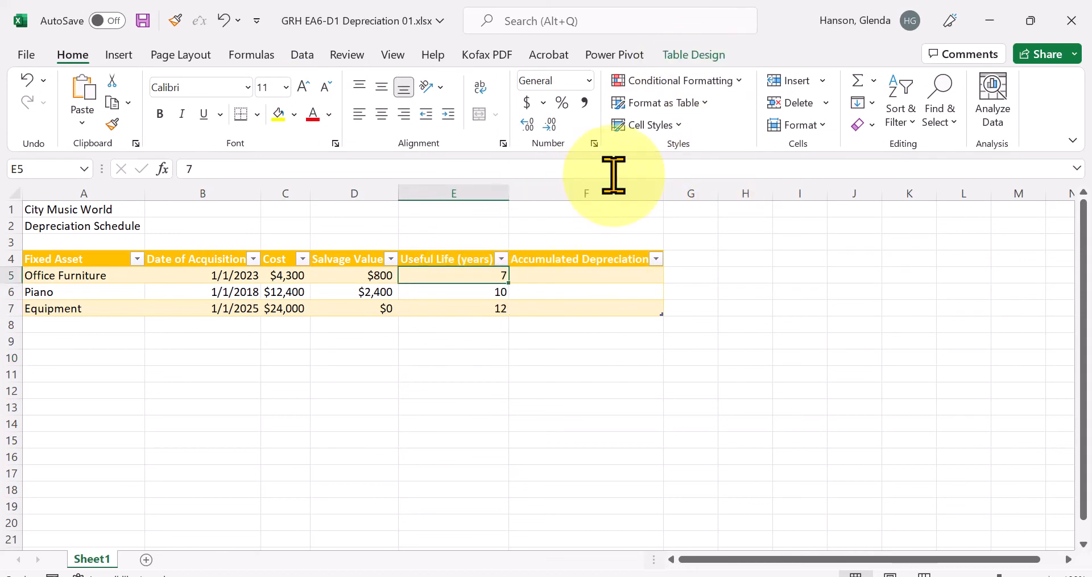
pyautogui.click(693, 54)
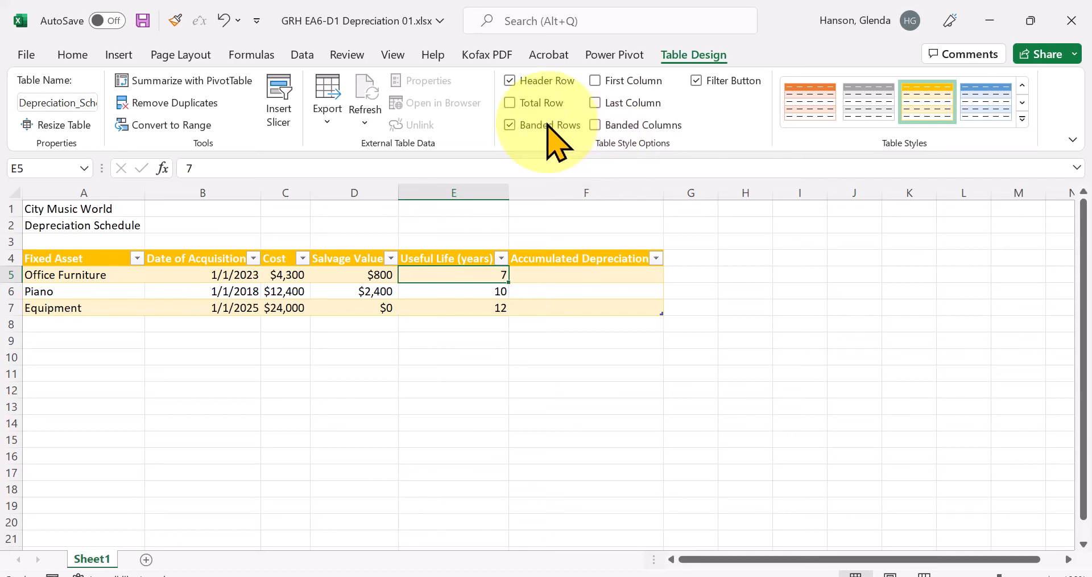
pyautogui.click(510, 103)
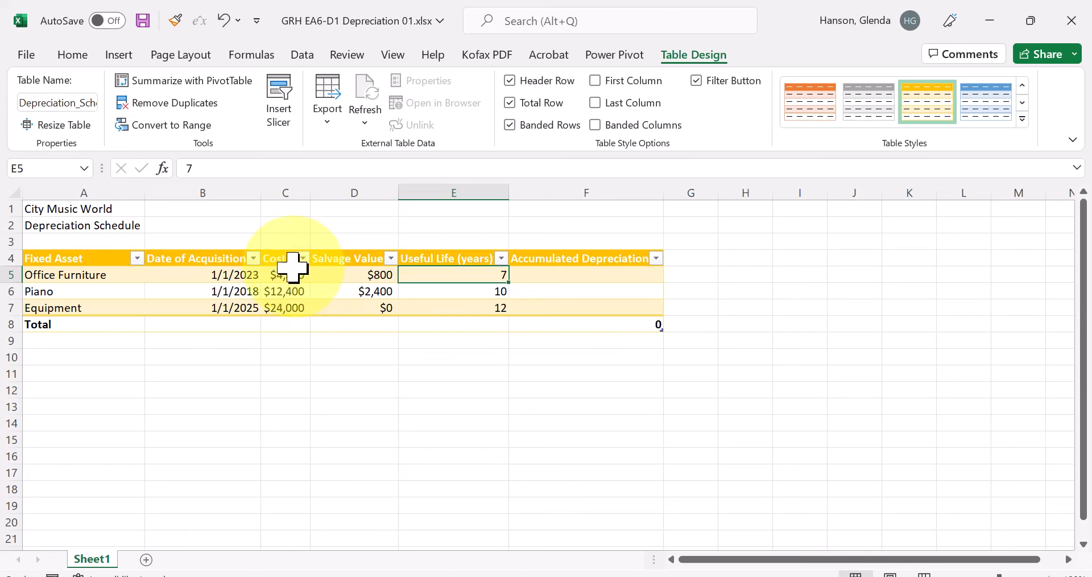
# Step: Set the total row to Sum for the Cost and Salvage Value columns
pyautogui.doubleClick(277, 323)
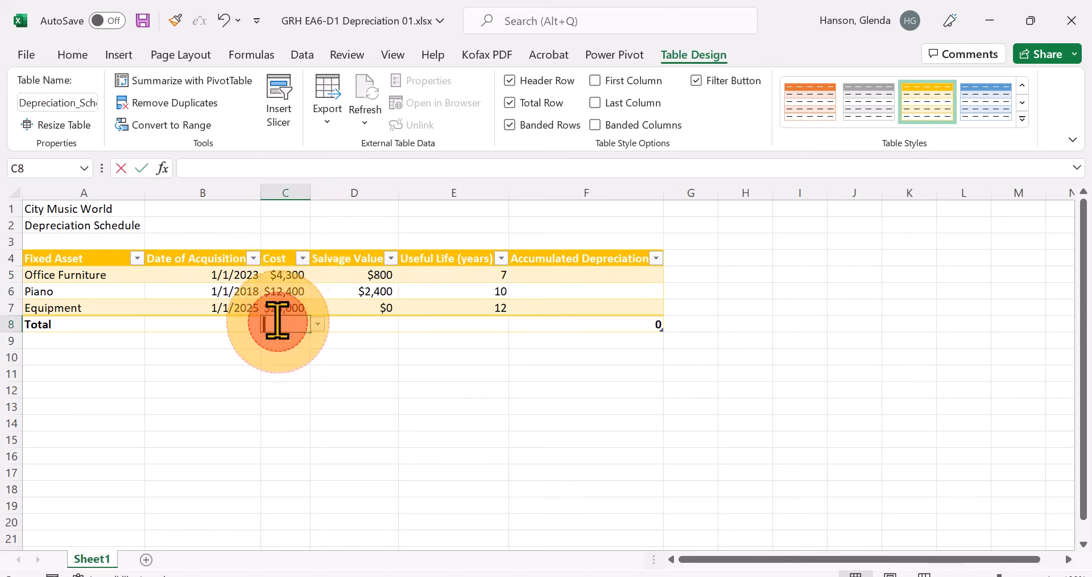
pyautogui.click(317, 325)
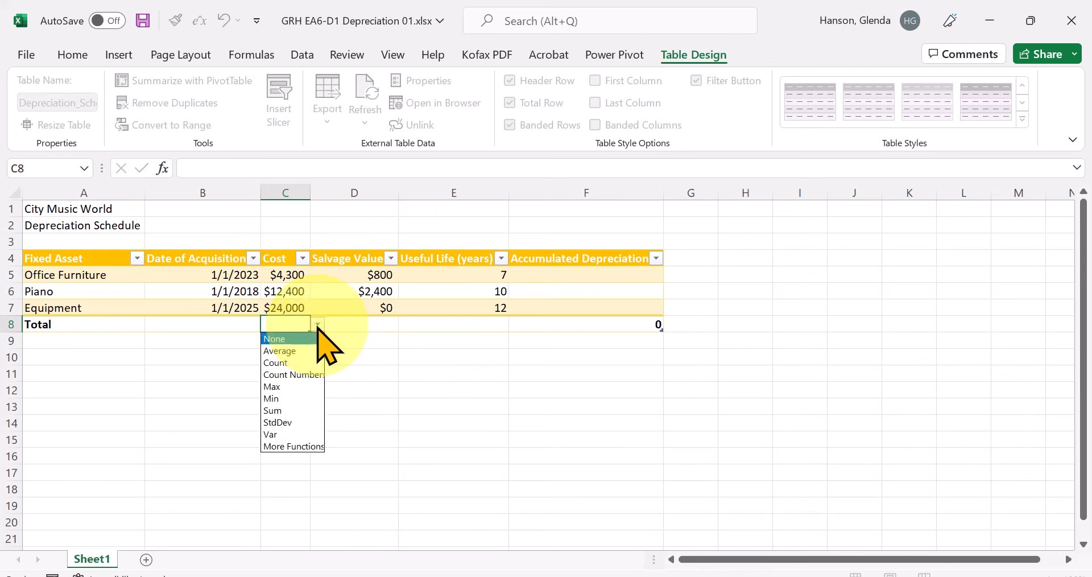
pyautogui.click(290, 411)
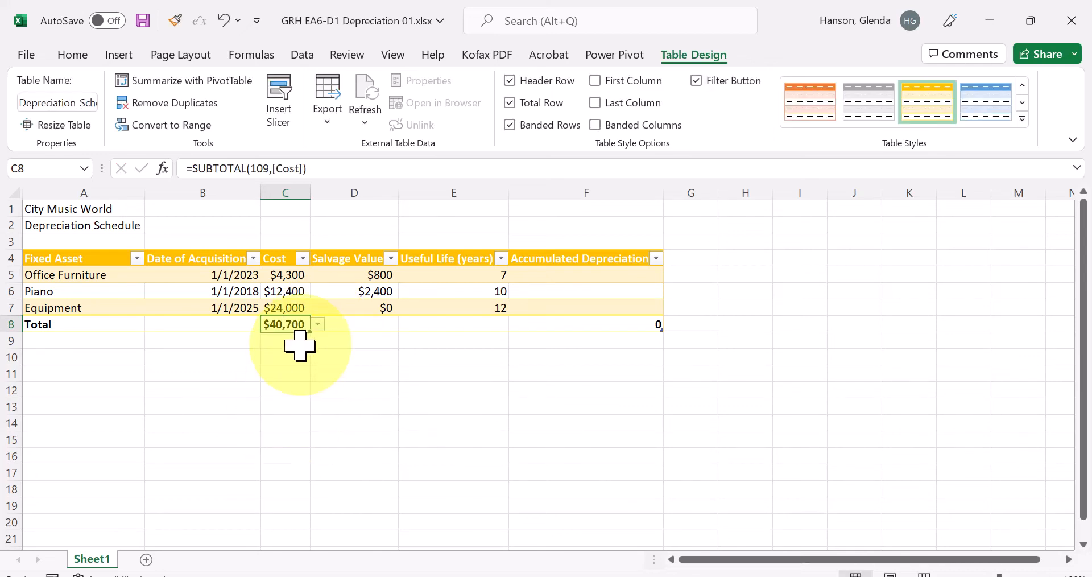
pyautogui.click(373, 326)
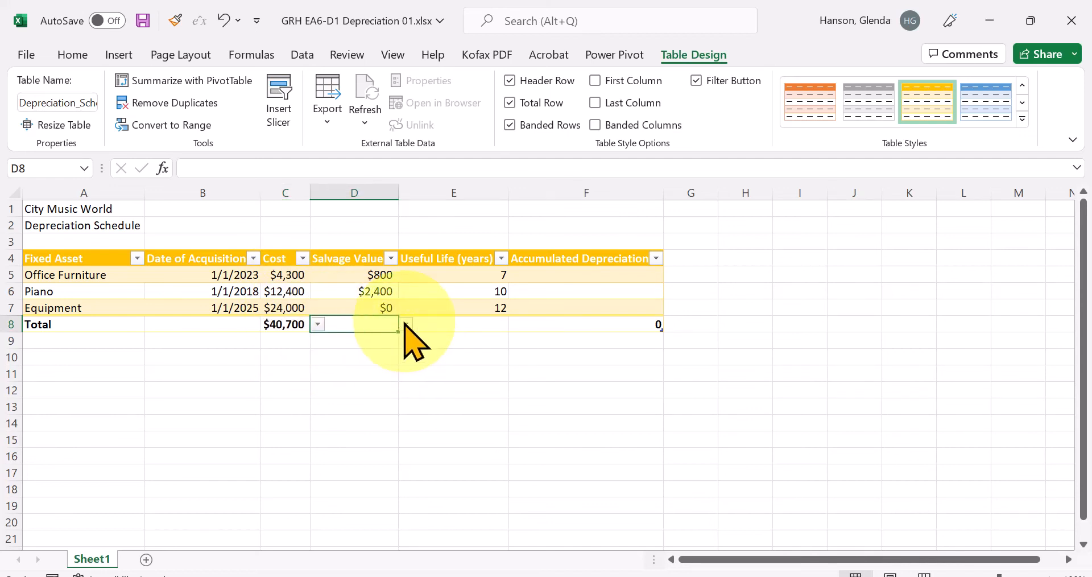
pyautogui.click(405, 324)
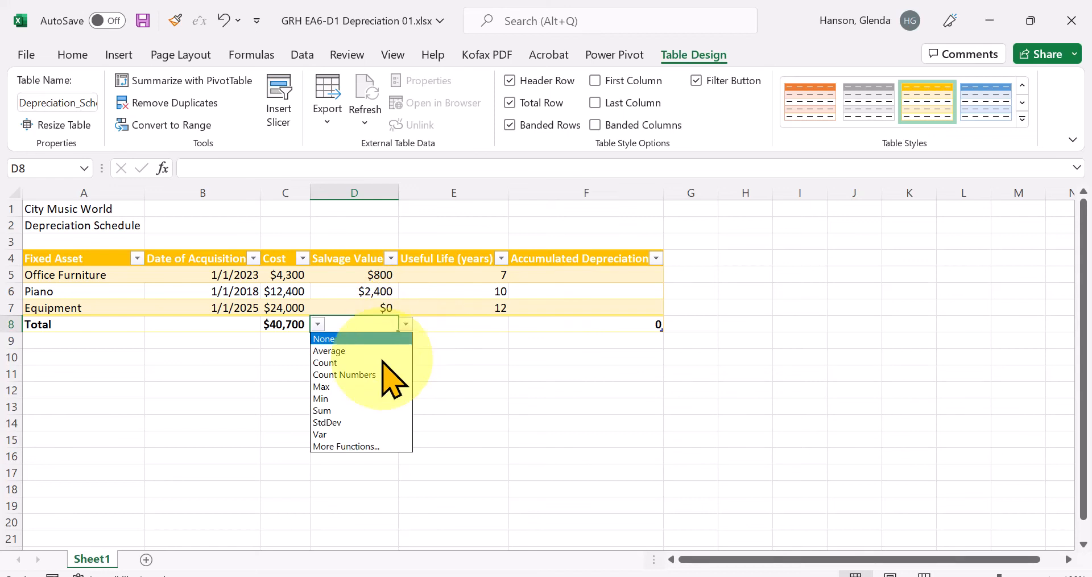
pyautogui.click(357, 406)
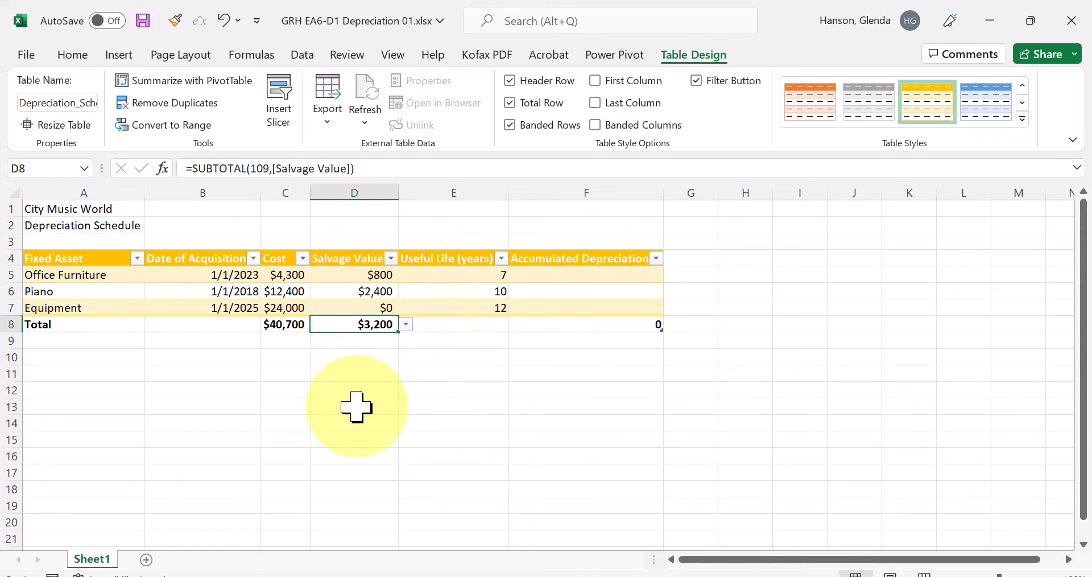
# Step: Set the total row to Average for the Useful Life (years) column
pyautogui.click(472, 329)
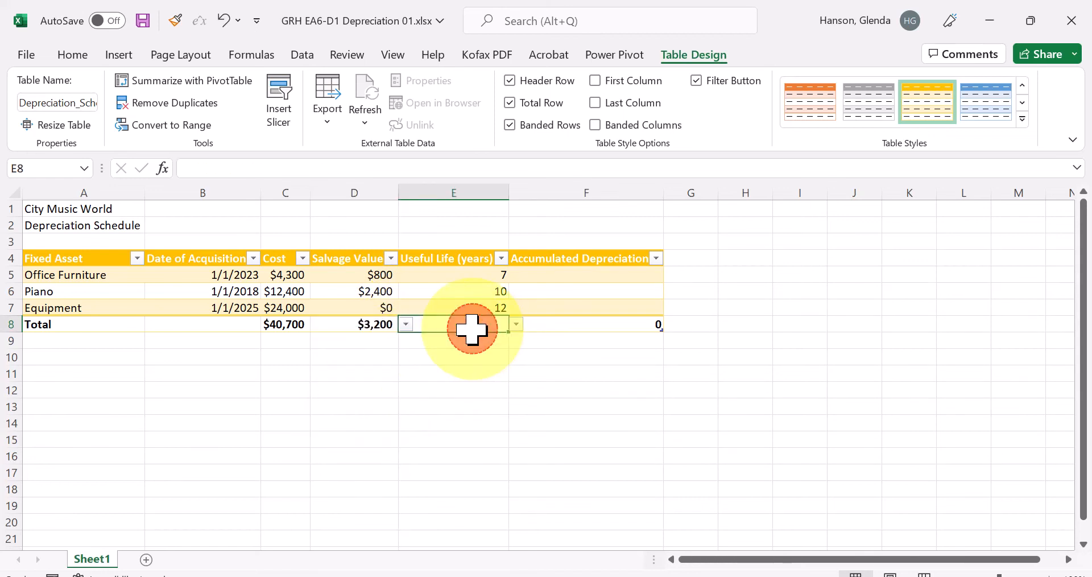
pyautogui.click(516, 324)
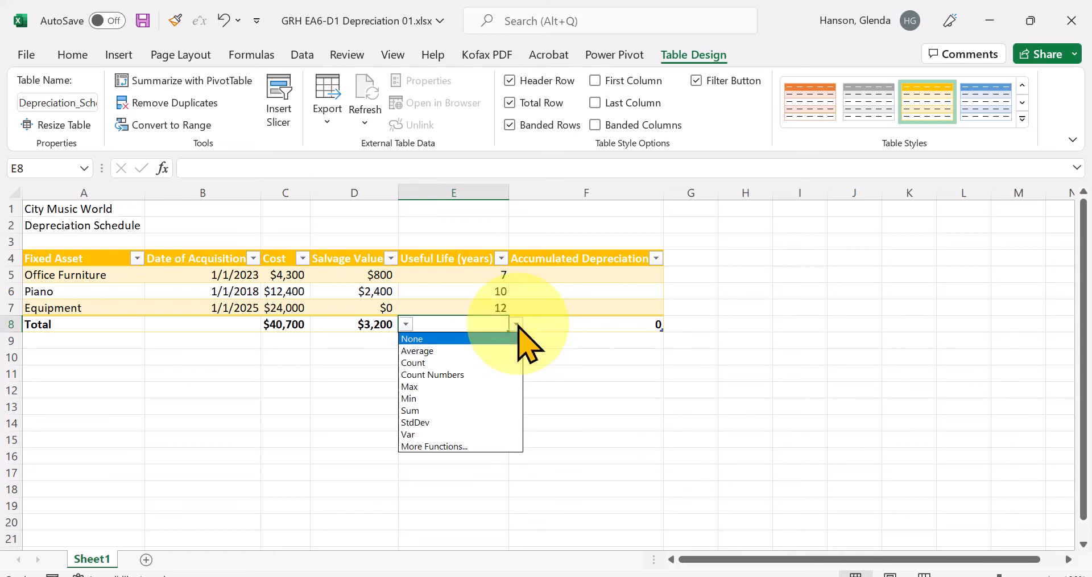
pyautogui.click(481, 350)
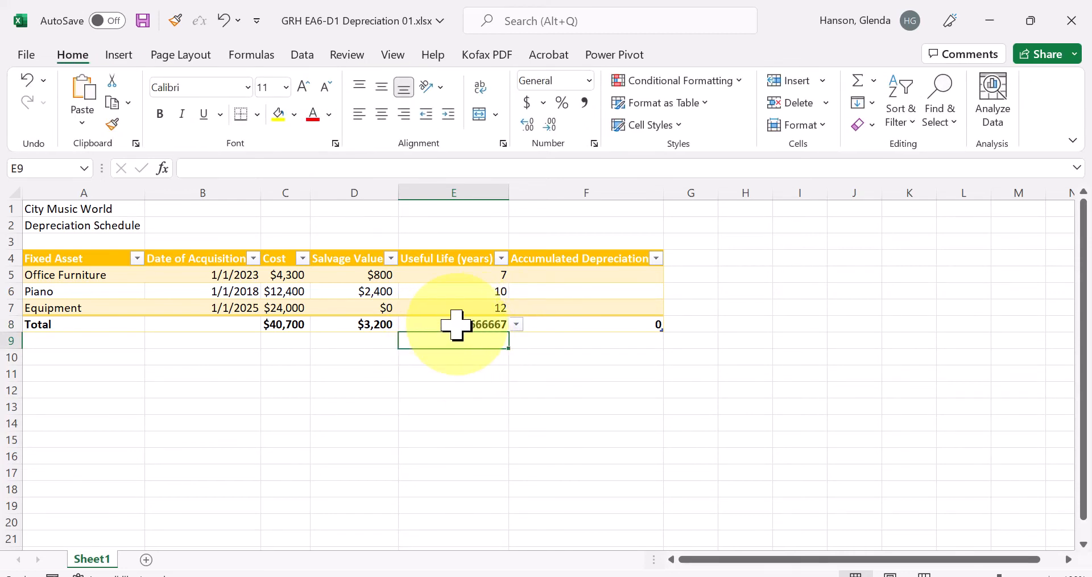
pyautogui.click(551, 127)
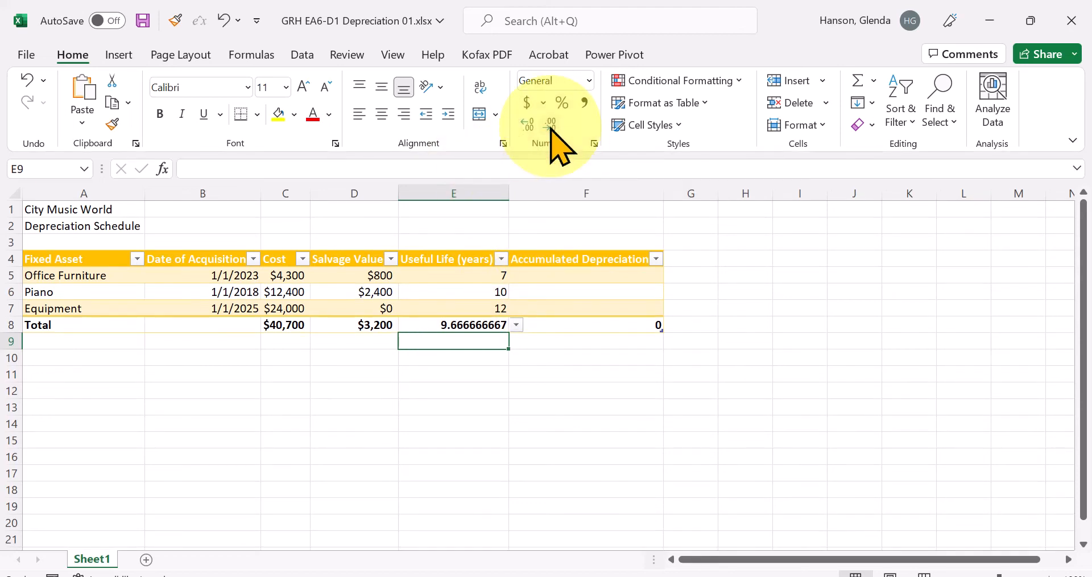
pyautogui.click(594, 143)
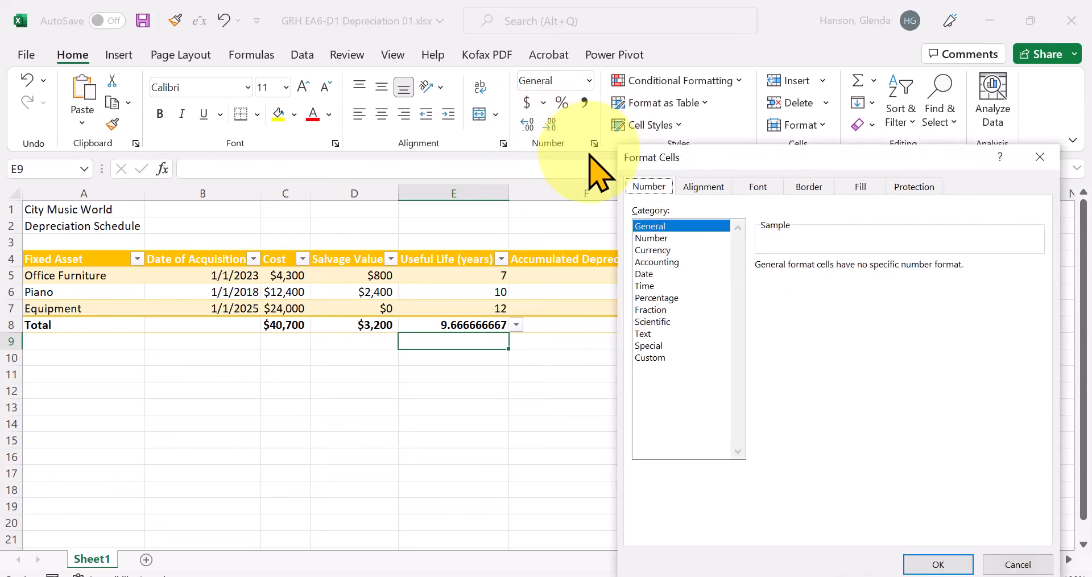
pyautogui.click(1040, 157)
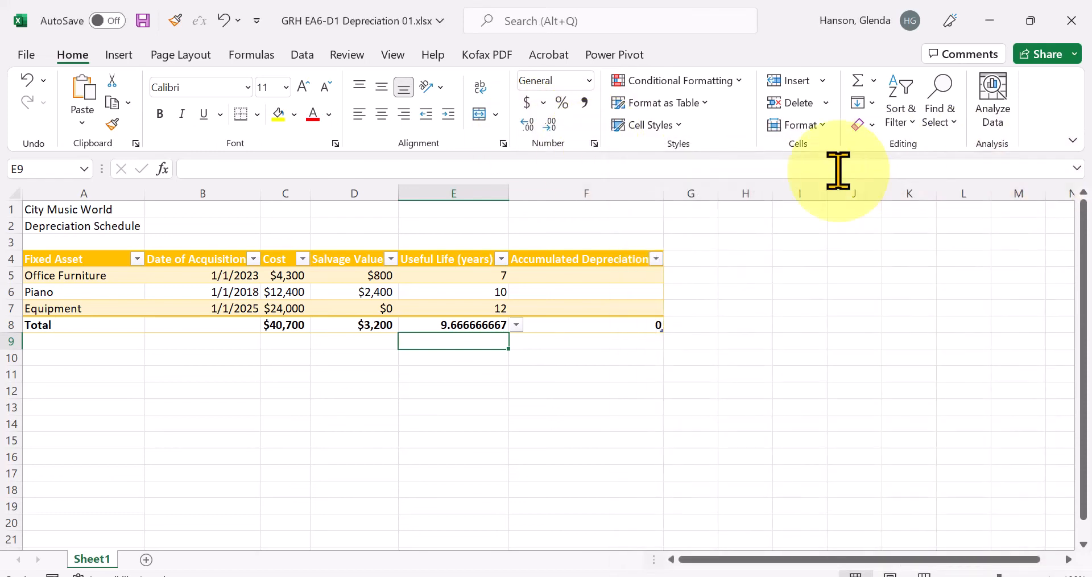
# Step: Reduce the average useful life in cell E8 to one decimal place
pyautogui.click(456, 323)
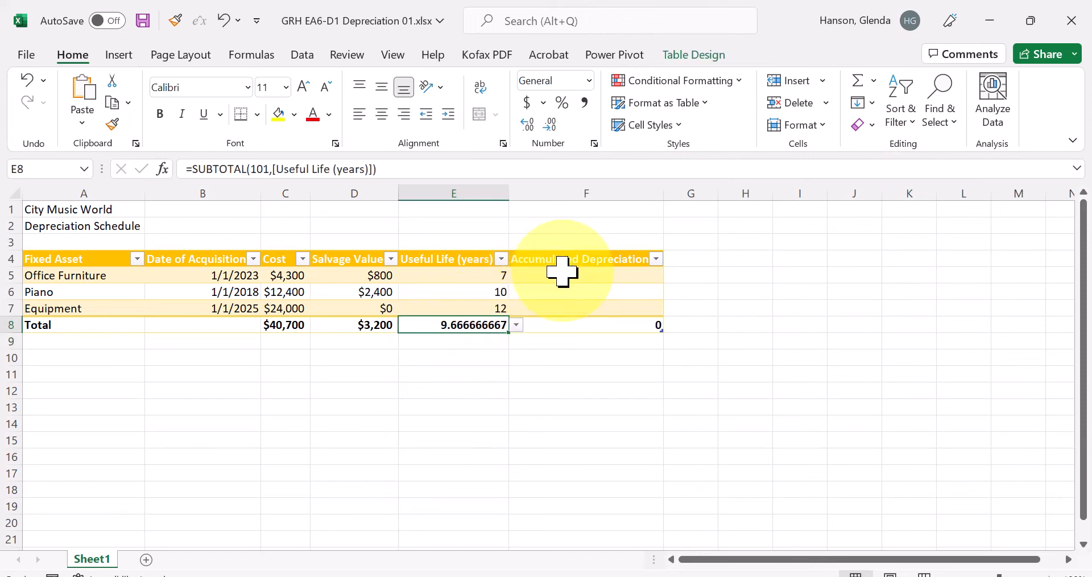
pyautogui.click(550, 125)
pyautogui.click(551, 126)
pyautogui.click(551, 127)
pyautogui.click(551, 126)
pyautogui.click(551, 126)
pyautogui.click(551, 127)
pyautogui.click(551, 127)
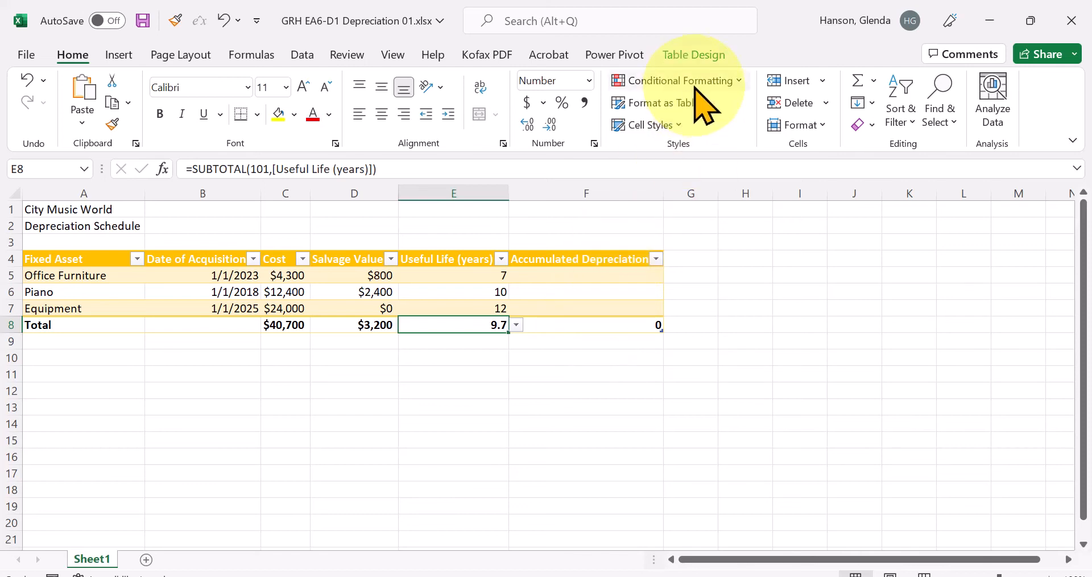
# Step: Turn on First Column emphasis for the table so the fixed asset names are bold
pyautogui.click(706, 57)
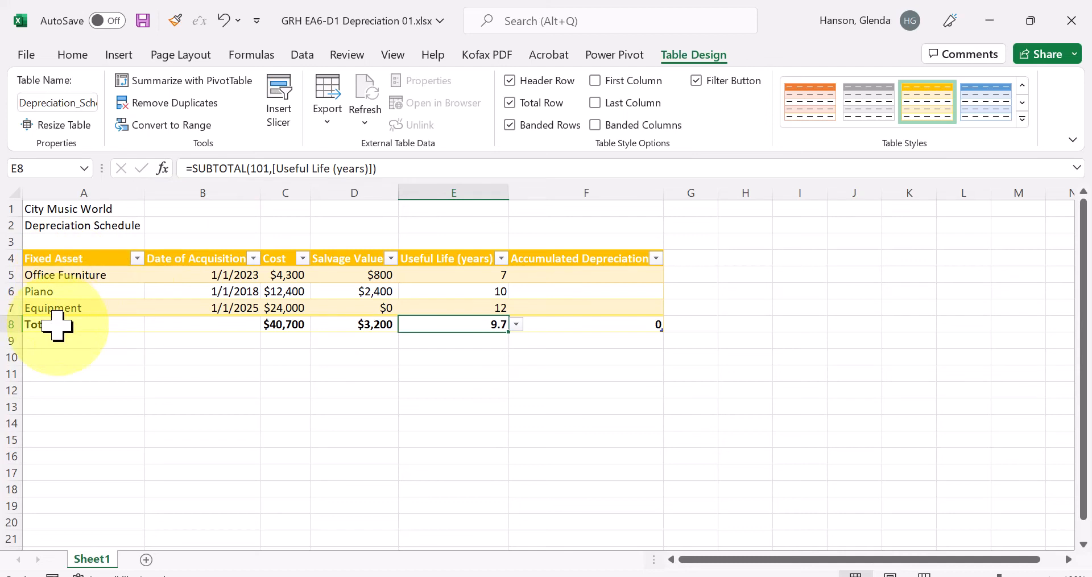
pyautogui.click(596, 80)
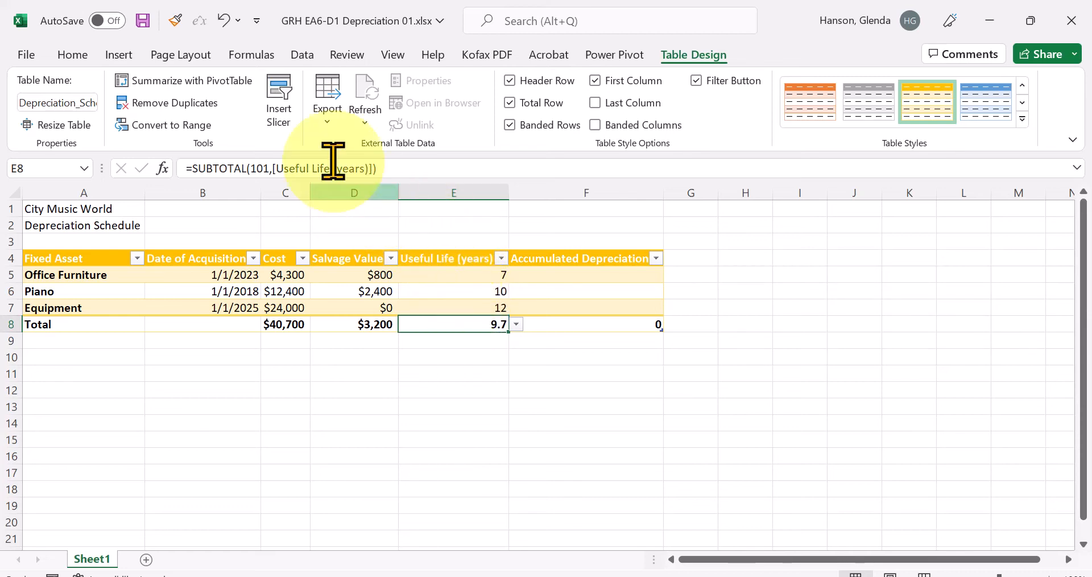
pyautogui.click(25, 56)
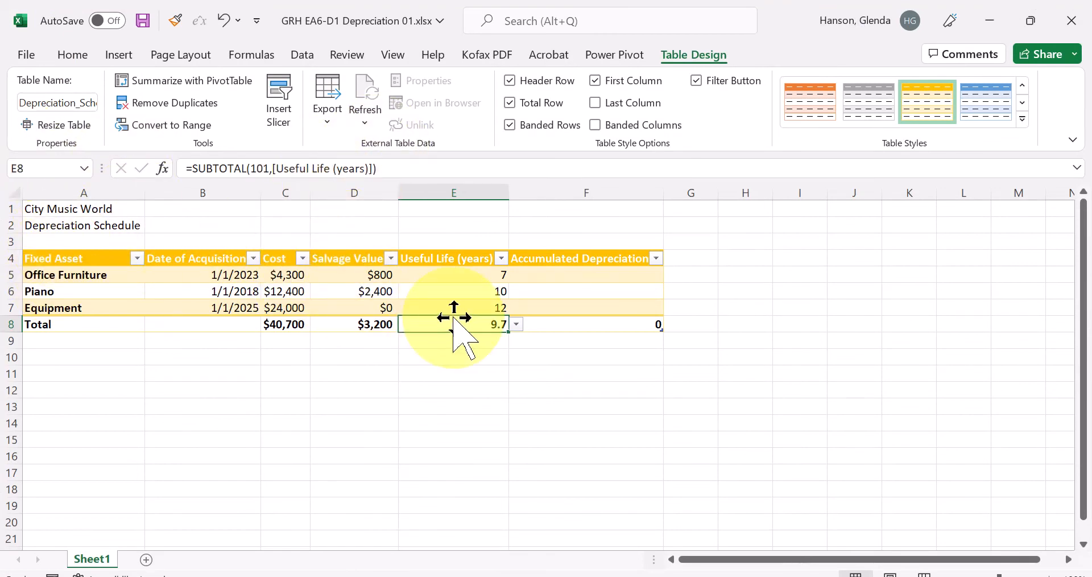
# Step: Add a new table row below Equipment and enter Studio Furniture with the acquisition date 1/1/2026
pyautogui.doubleClick(575, 309)
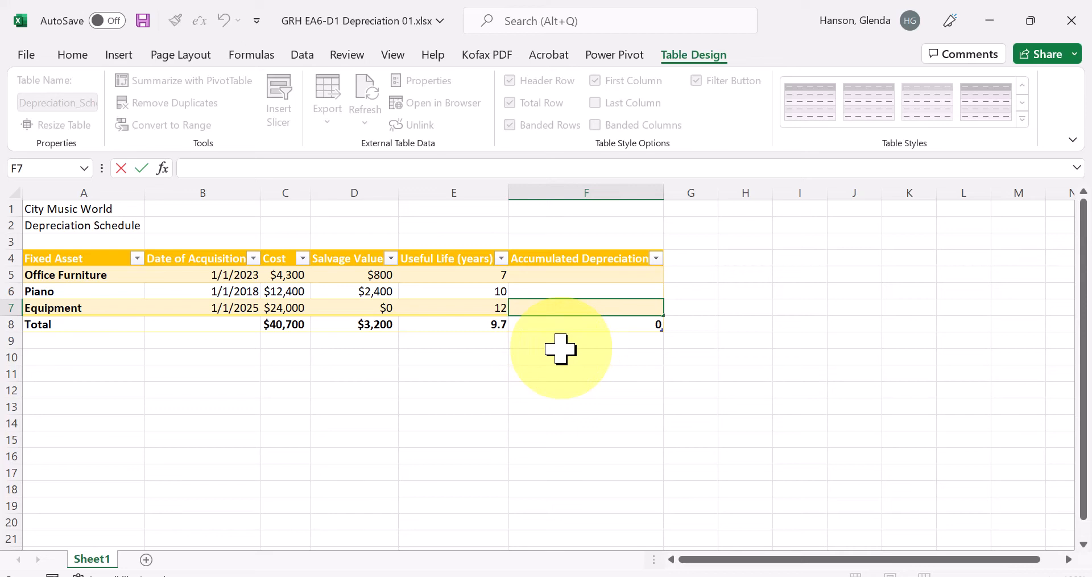
pyautogui.press('Tab')
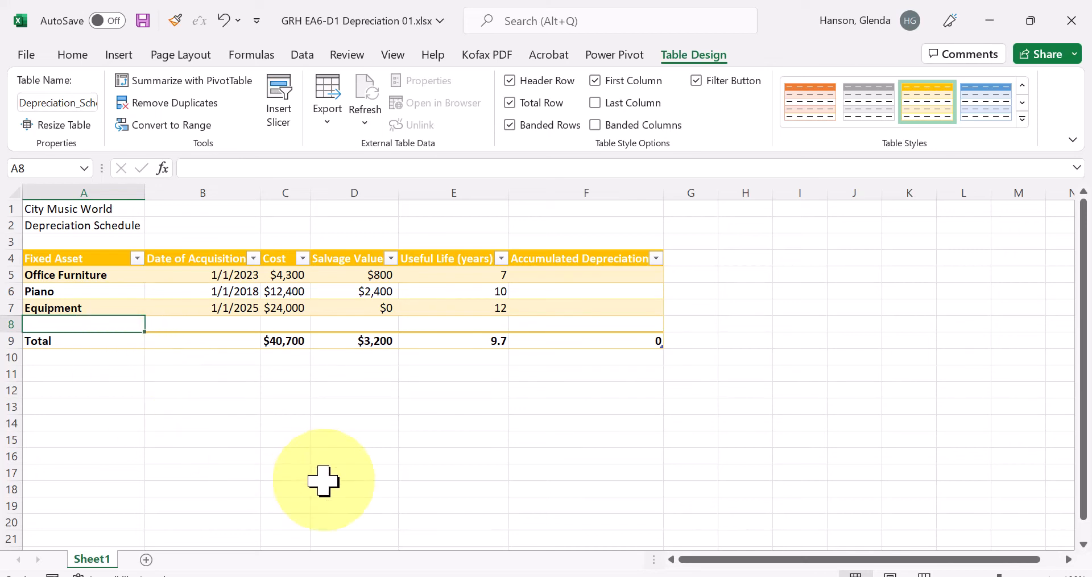
pyautogui.write('Studi')
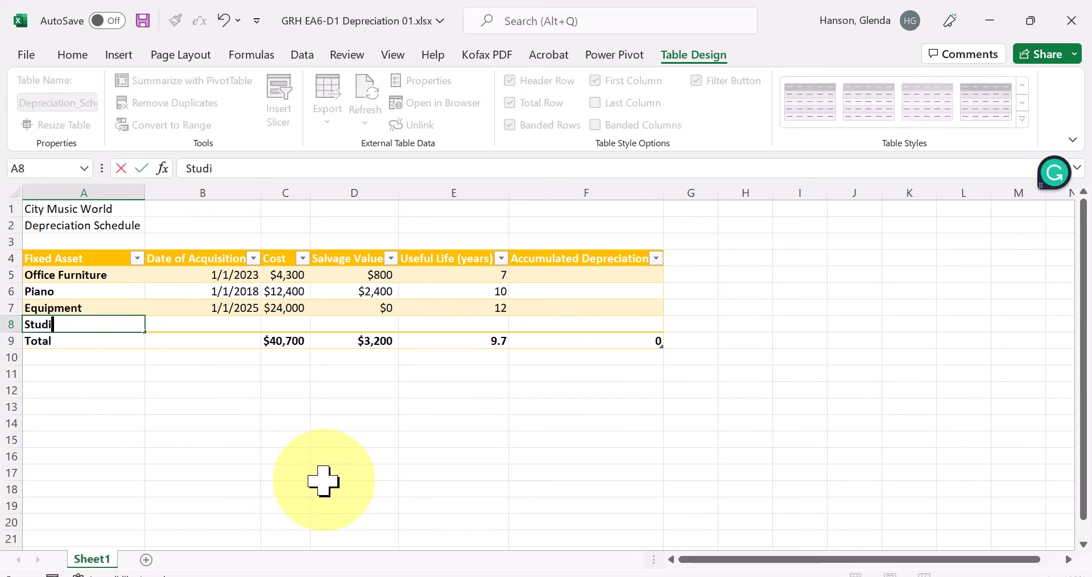
pyautogui.write('o Furniture')
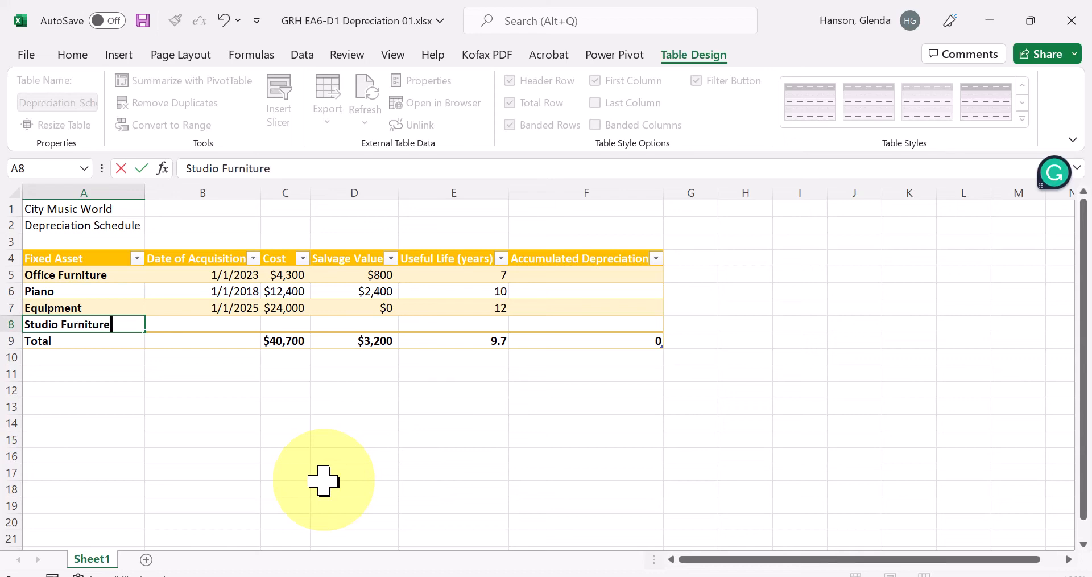
pyautogui.press('Tab')
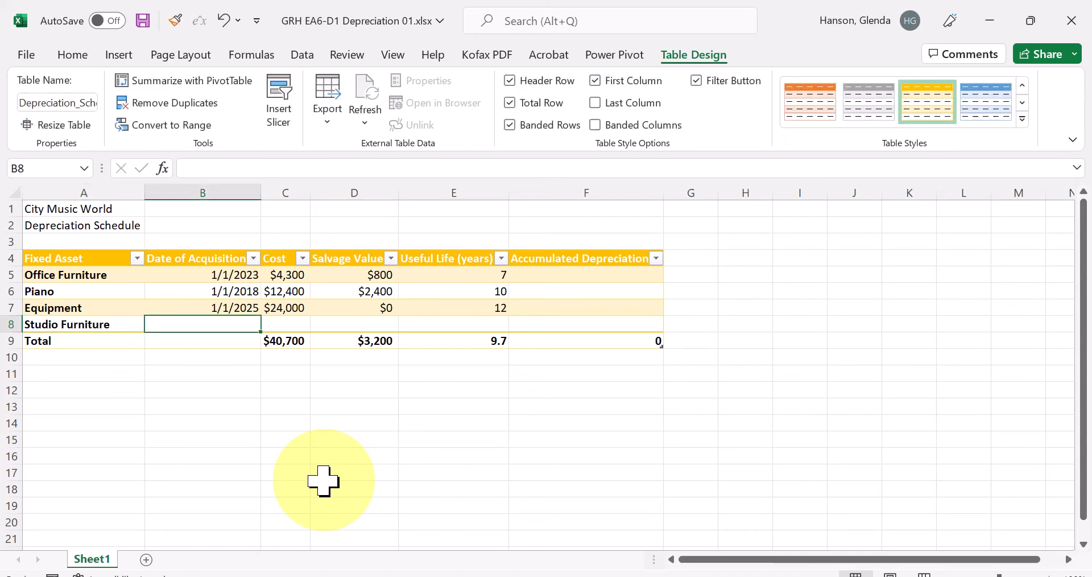
pyautogui.write('/2026')
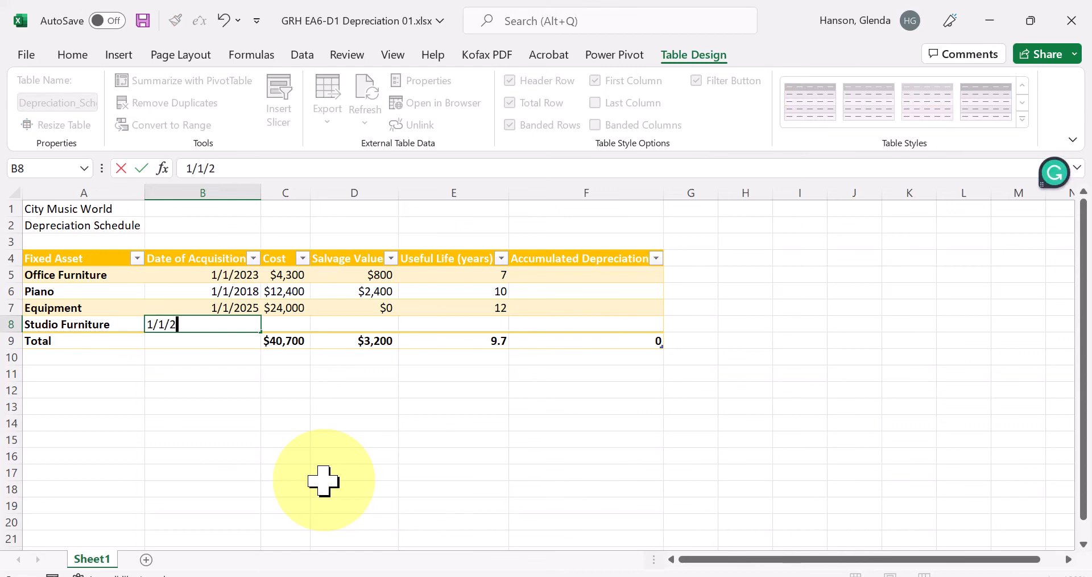
pyautogui.press('Tab')
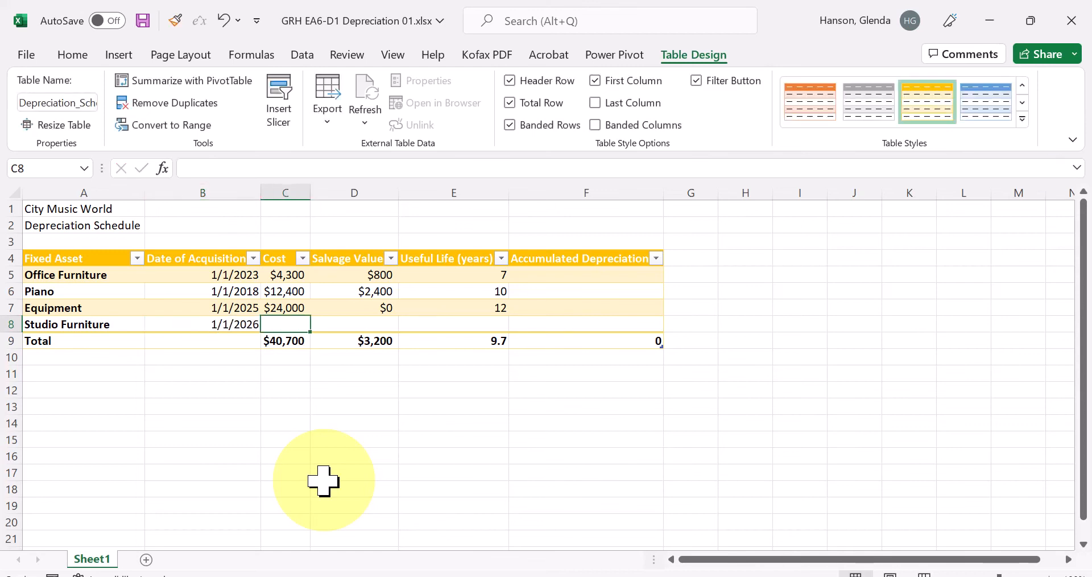
# Step: Enter a cost of 3000, a salvage value of 300 and a useful life of 9 years for Studio Furniture
pyautogui.write('3000')
pyautogui.press('Tab')
pyautogui.write('3000300')
pyautogui.hotkey('ctrl', 'End')
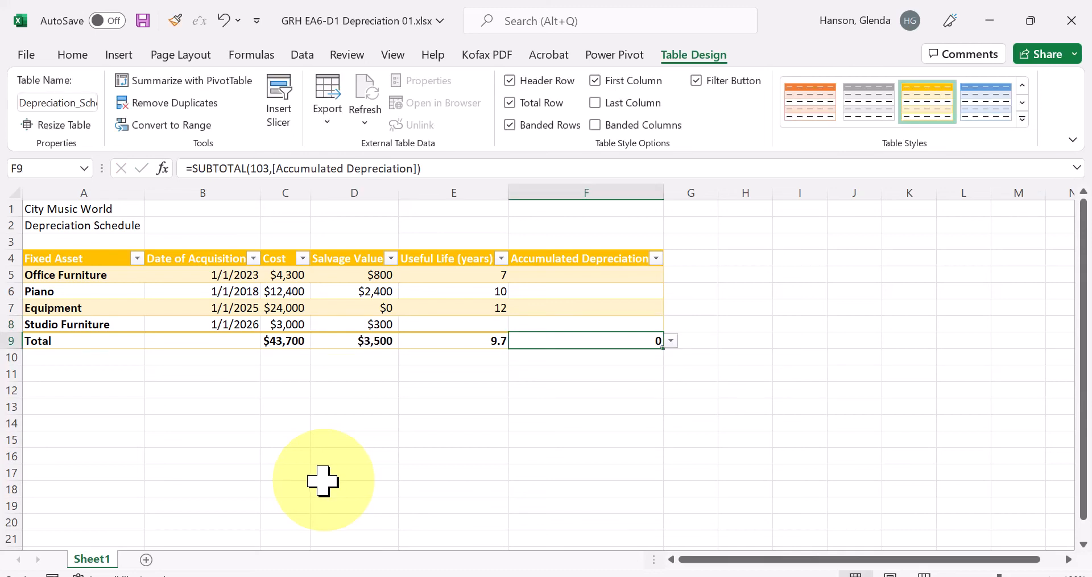
pyautogui.click(472, 323)
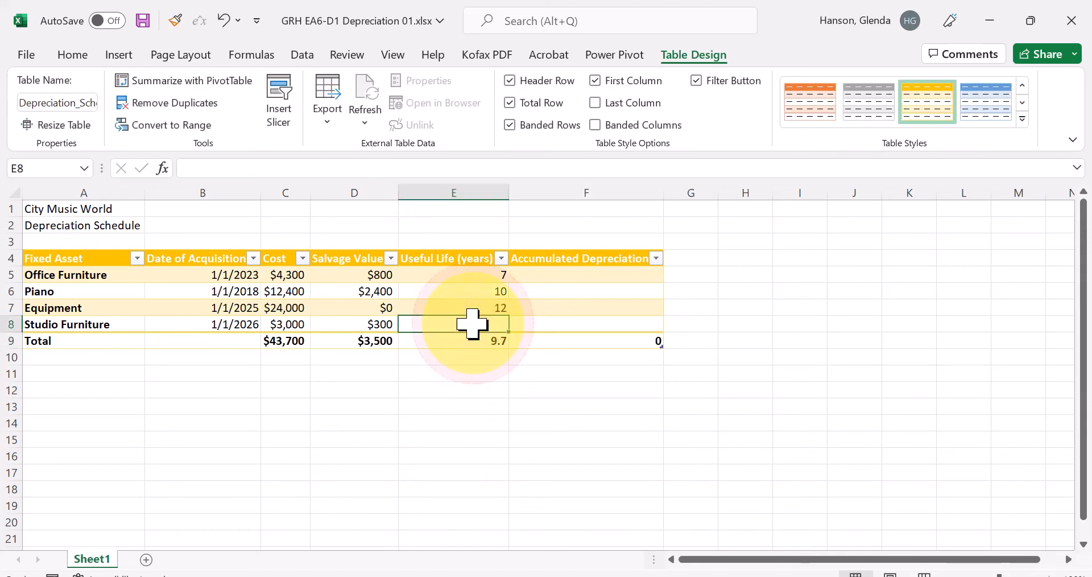
pyautogui.write('9')
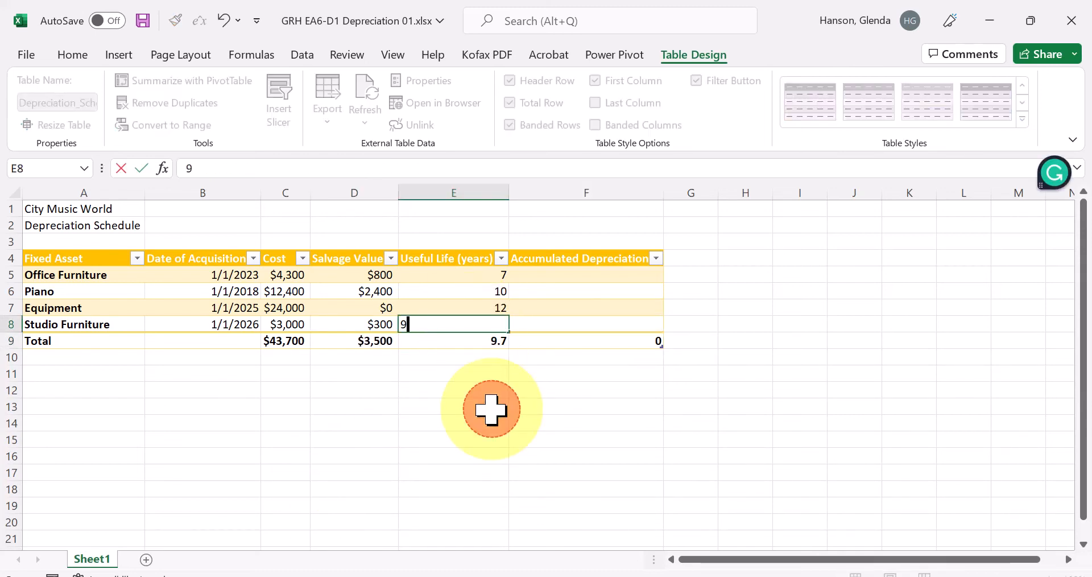
pyautogui.click(488, 407)
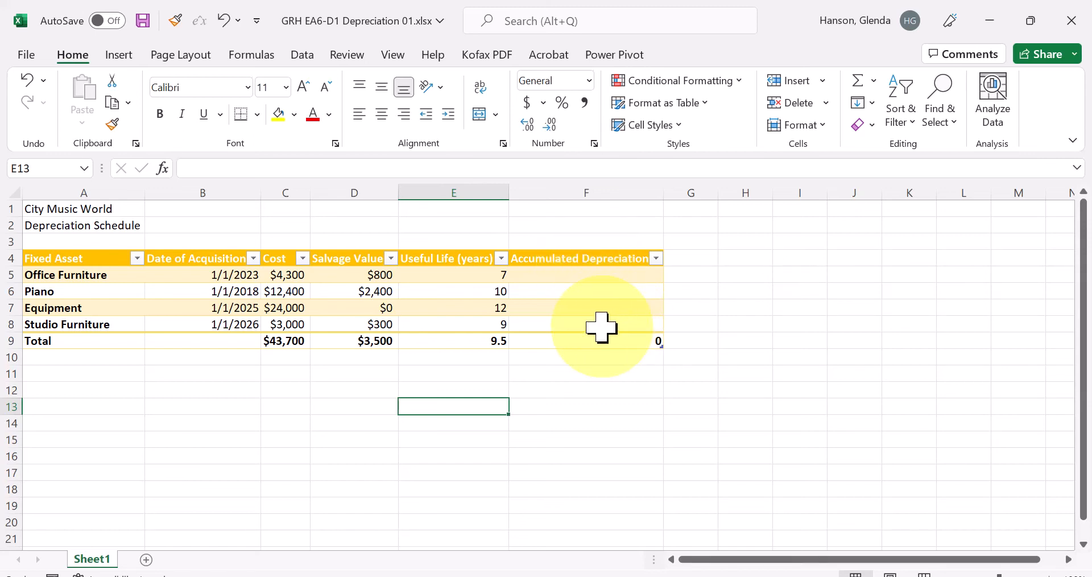
# Step: Insert three table columns after the Accumulated Depreciation column
pyautogui.click(602, 328)
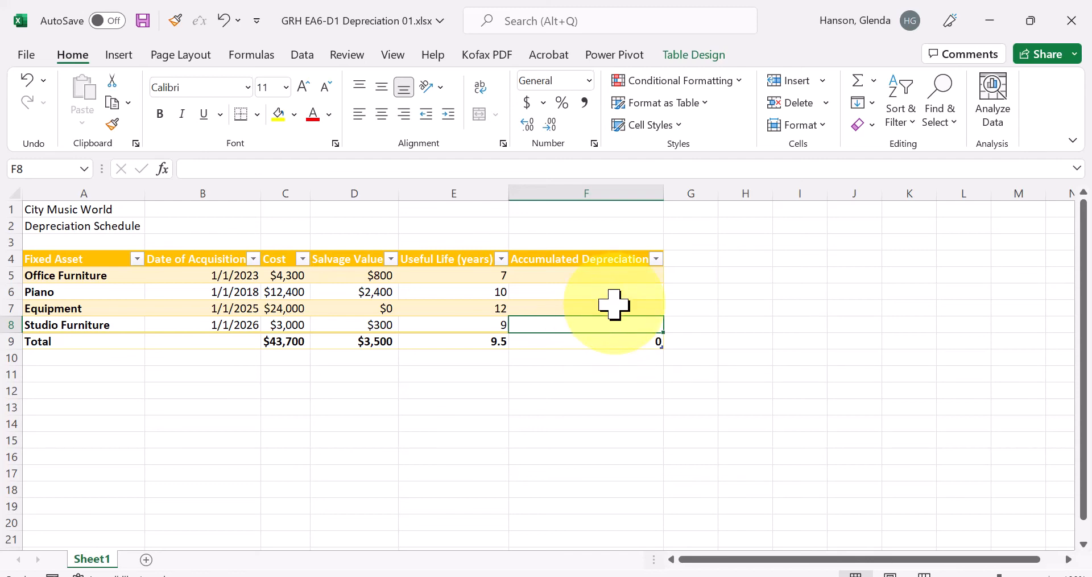
pyautogui.click(821, 81)
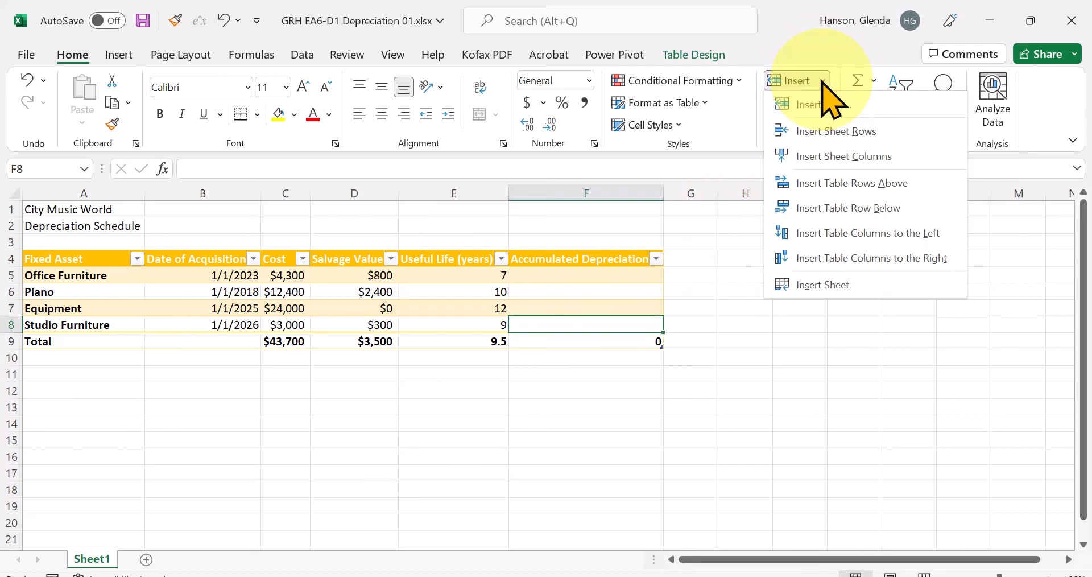
pyautogui.click(833, 259)
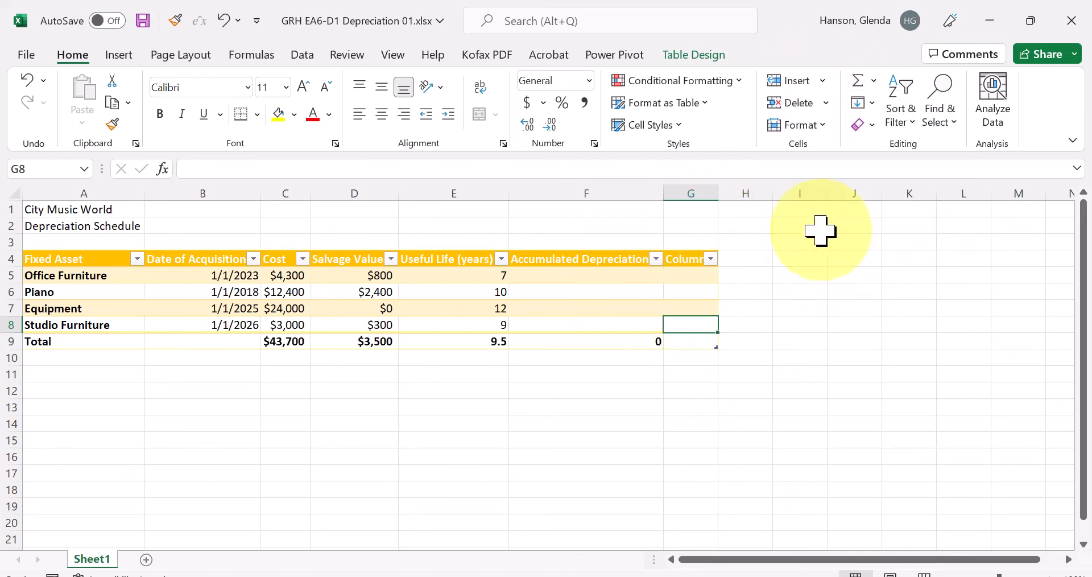
pyautogui.click(823, 83)
pyautogui.click(823, 83)
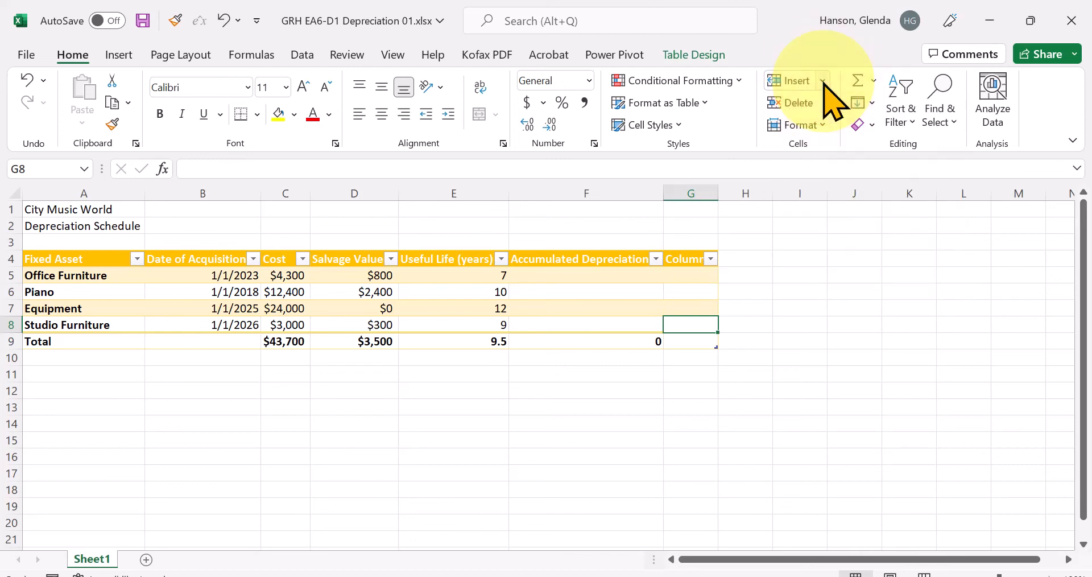
pyautogui.click(823, 82)
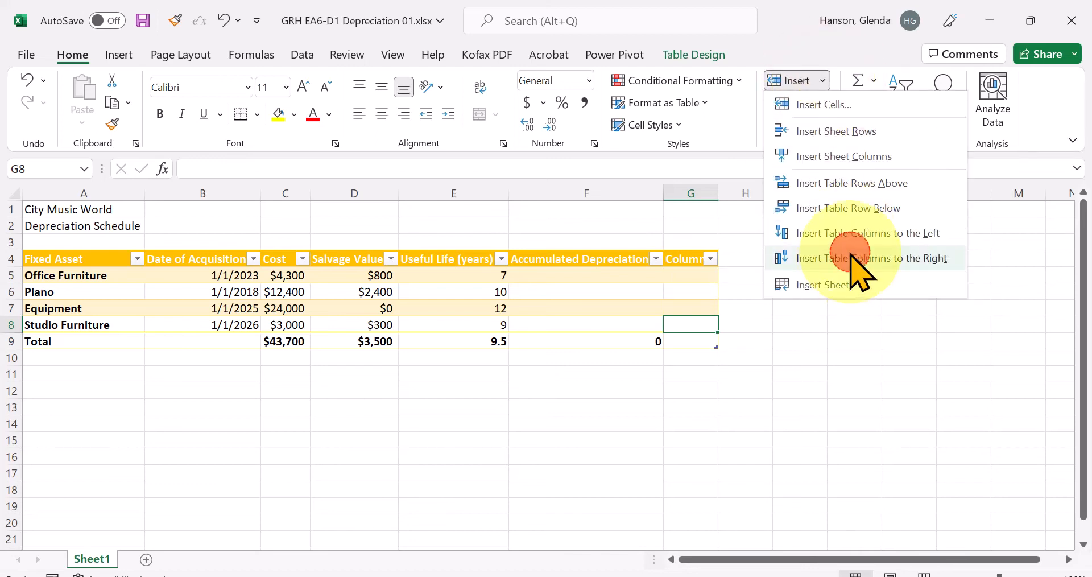
pyautogui.click(850, 256)
pyautogui.click(822, 82)
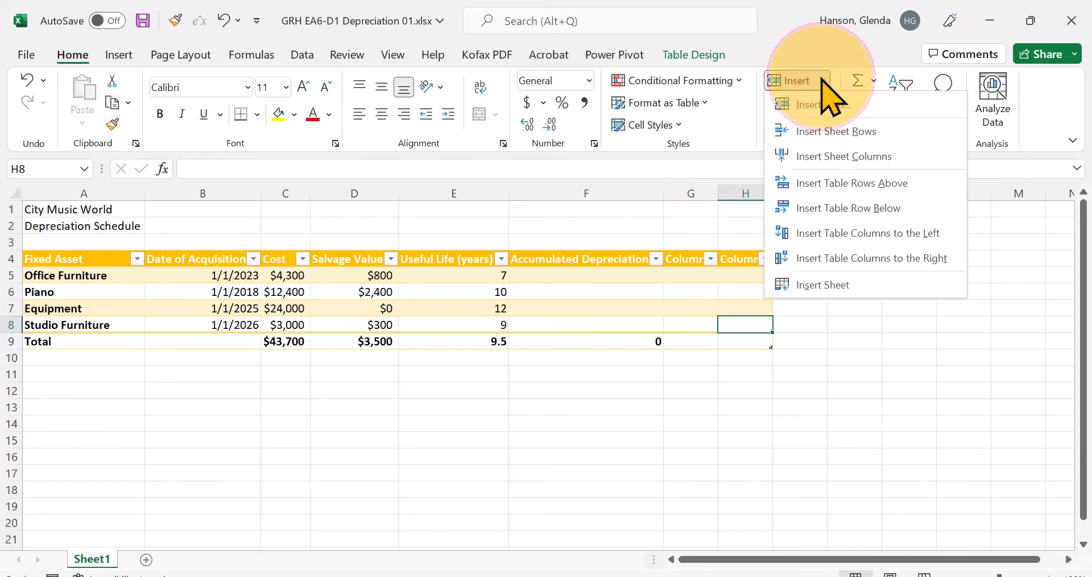
pyautogui.click(865, 258)
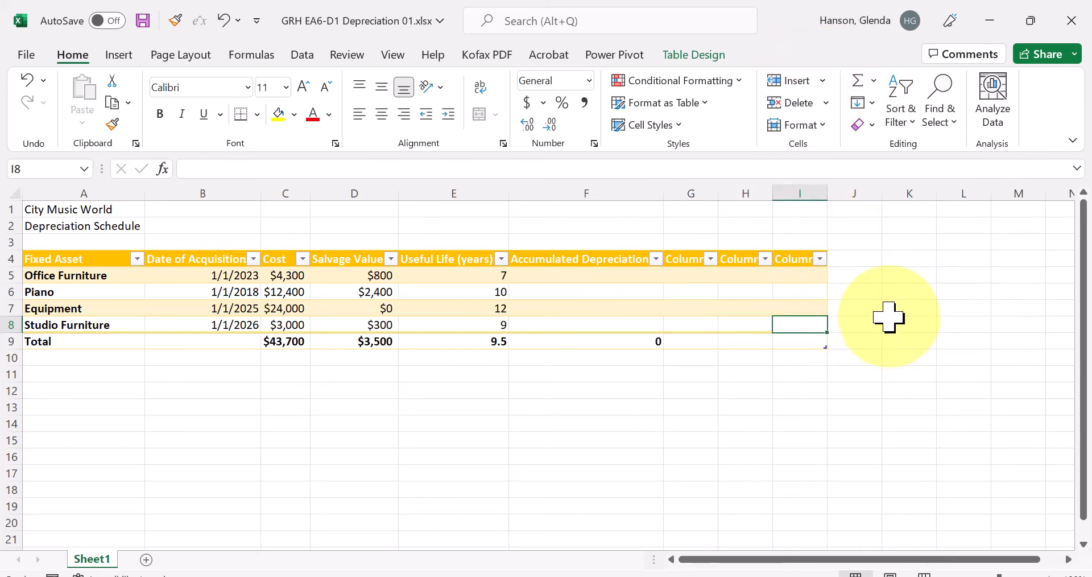
# Step: Delete the surplus third new column, sheet column I
pyautogui.click(809, 191)
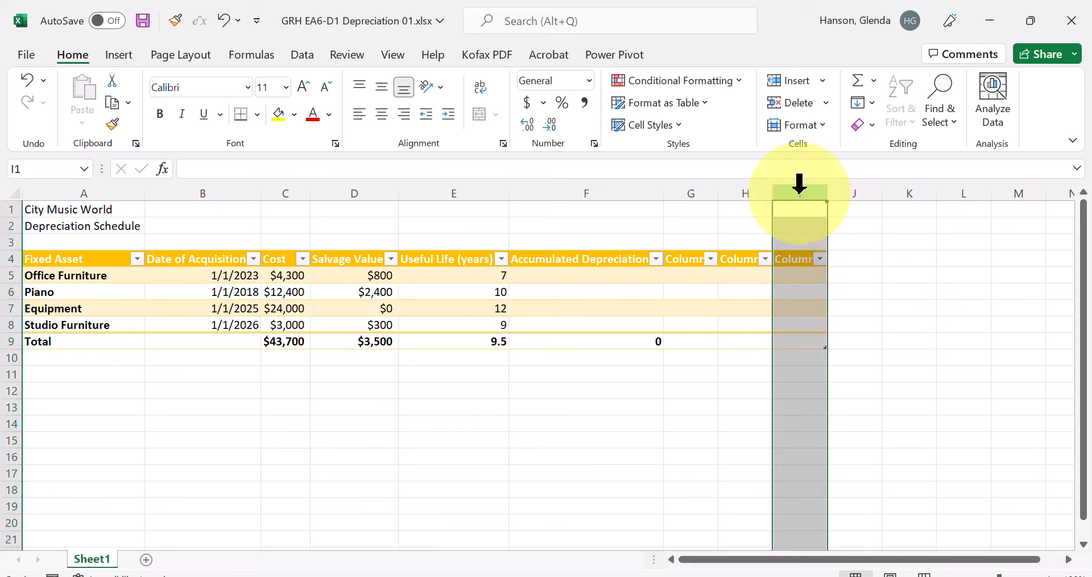
pyautogui.click(827, 105)
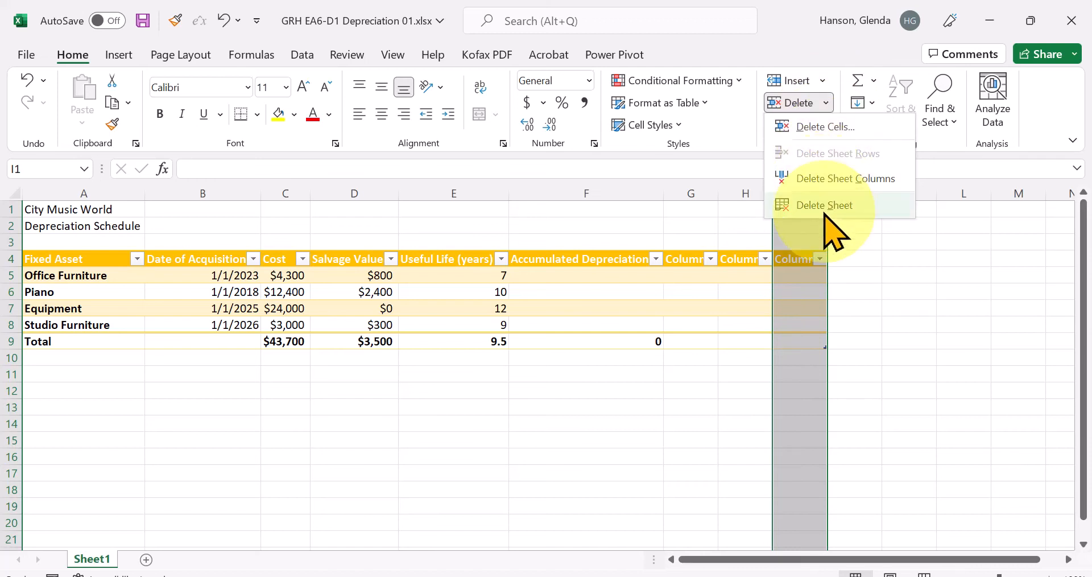
pyautogui.click(818, 314)
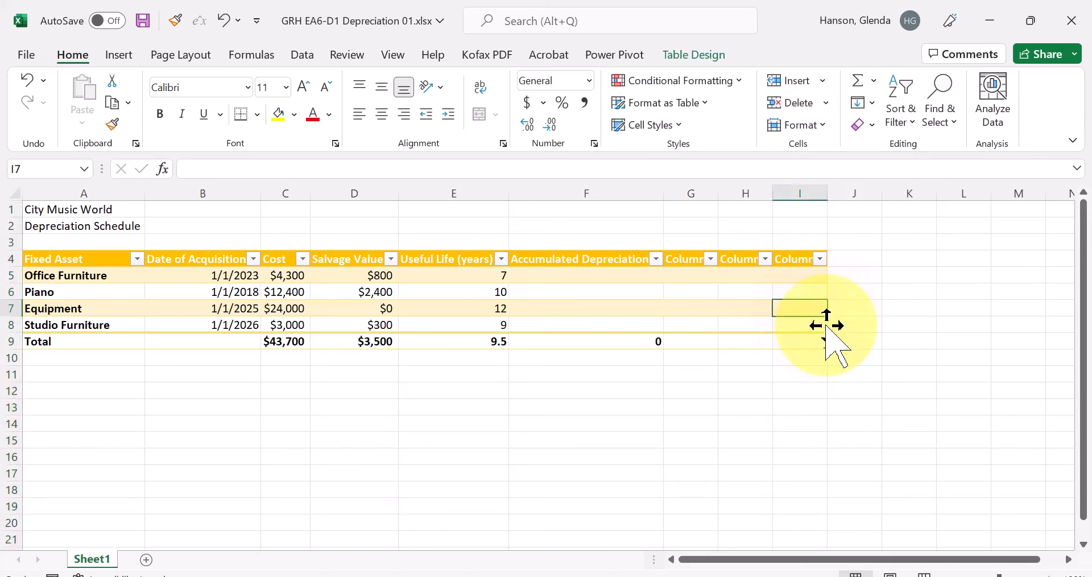
pyautogui.click(796, 259)
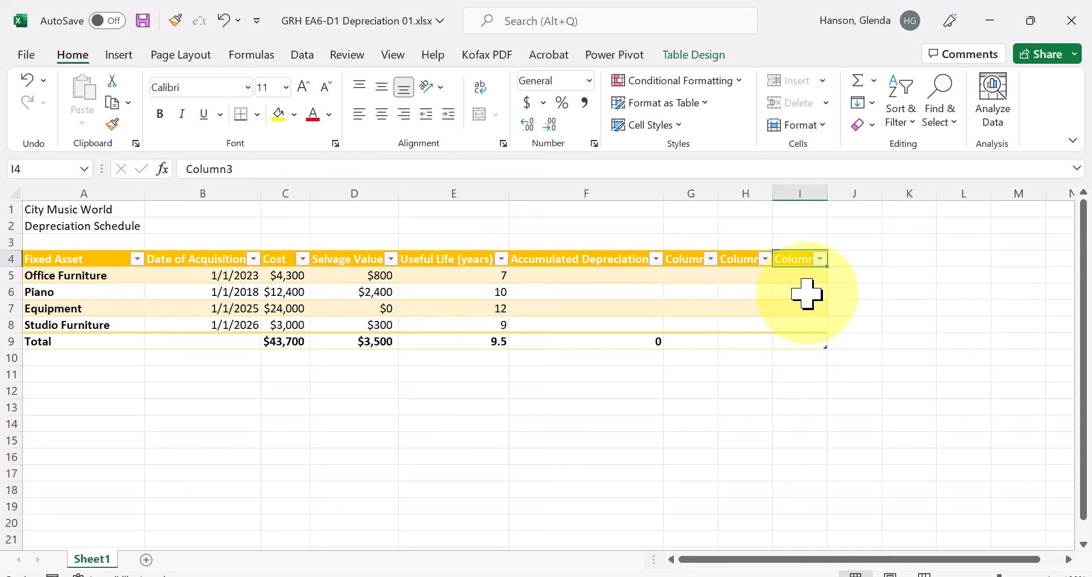
pyautogui.click(809, 190)
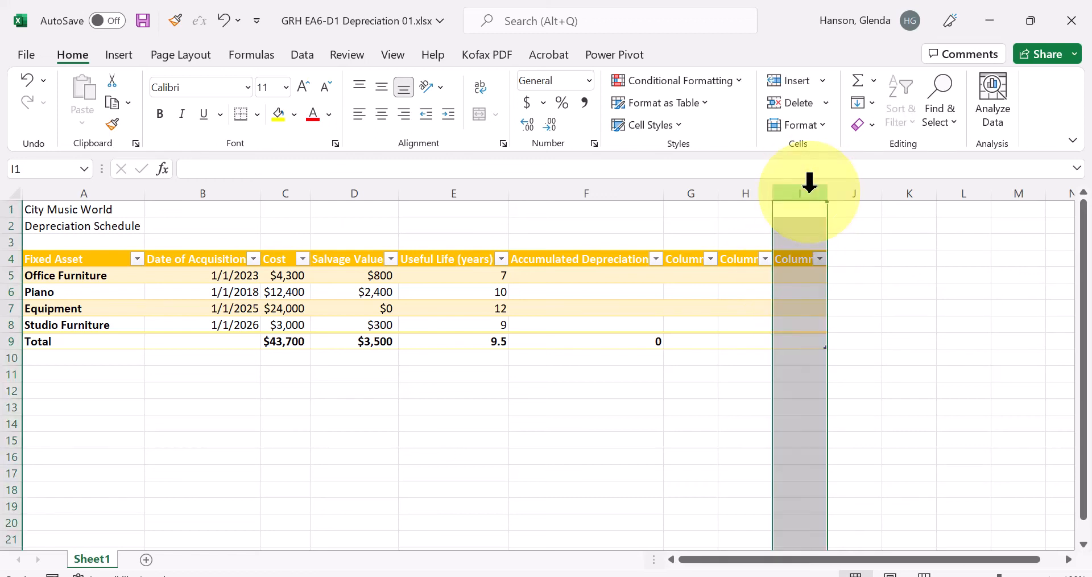
pyautogui.click(807, 106)
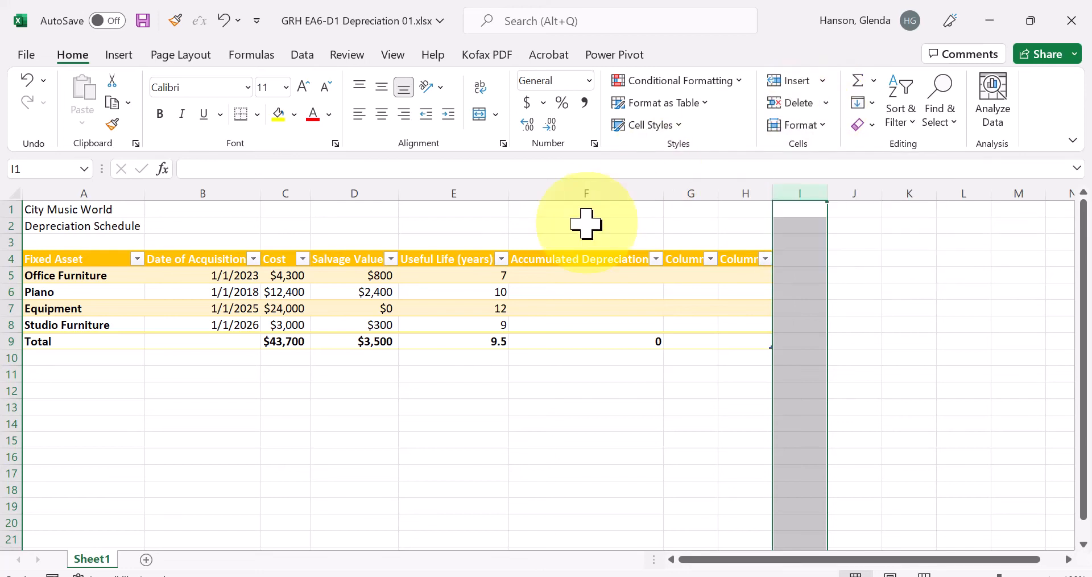
# Step: Name the two new column headers in G4 and H4 Depreciation Expense and Year-End Book Value
pyautogui.click(680, 262)
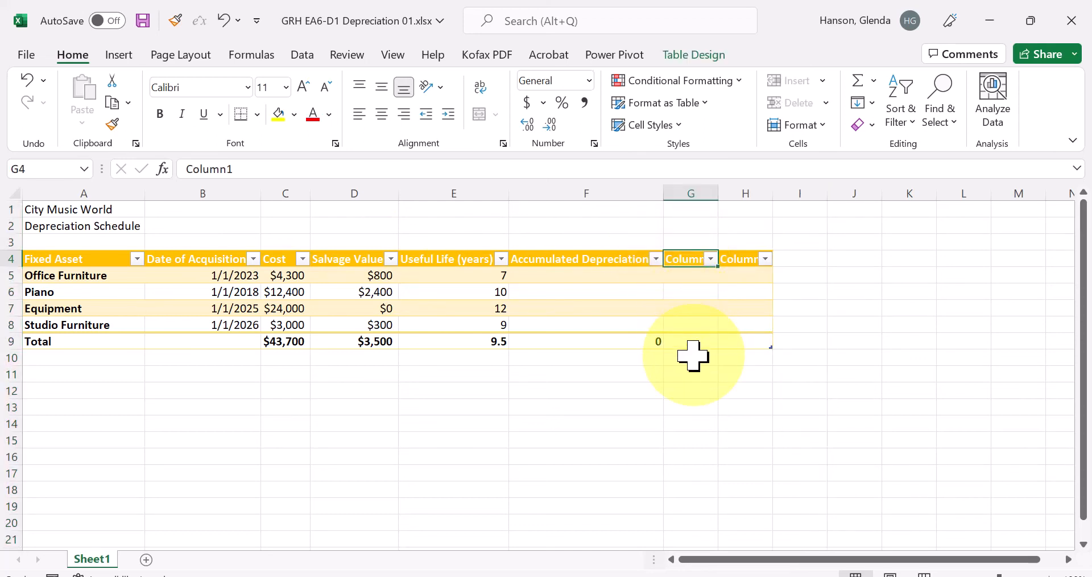
pyautogui.write('Depr')
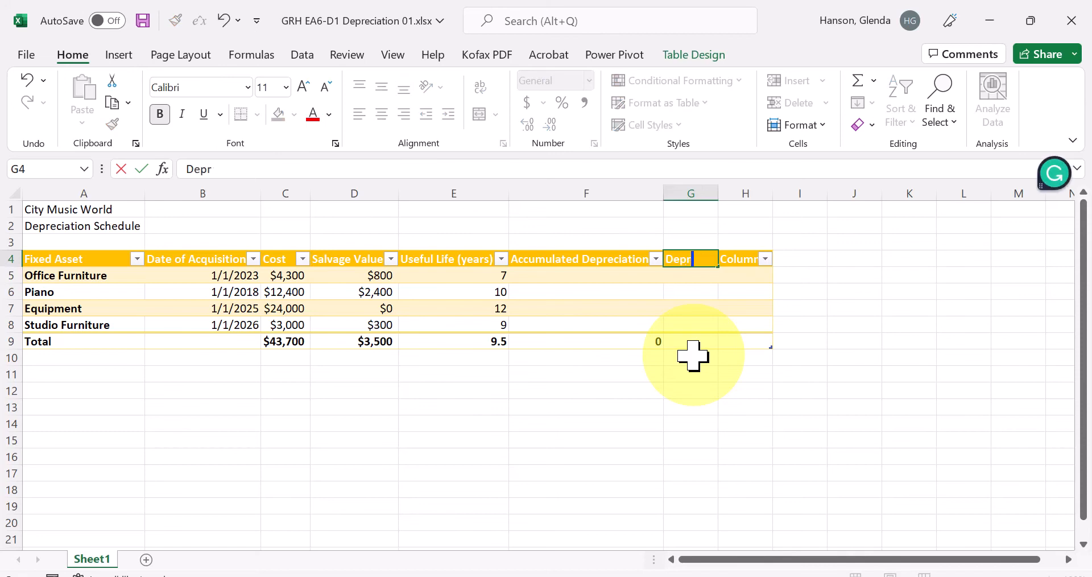
pyautogui.write('eciation E')
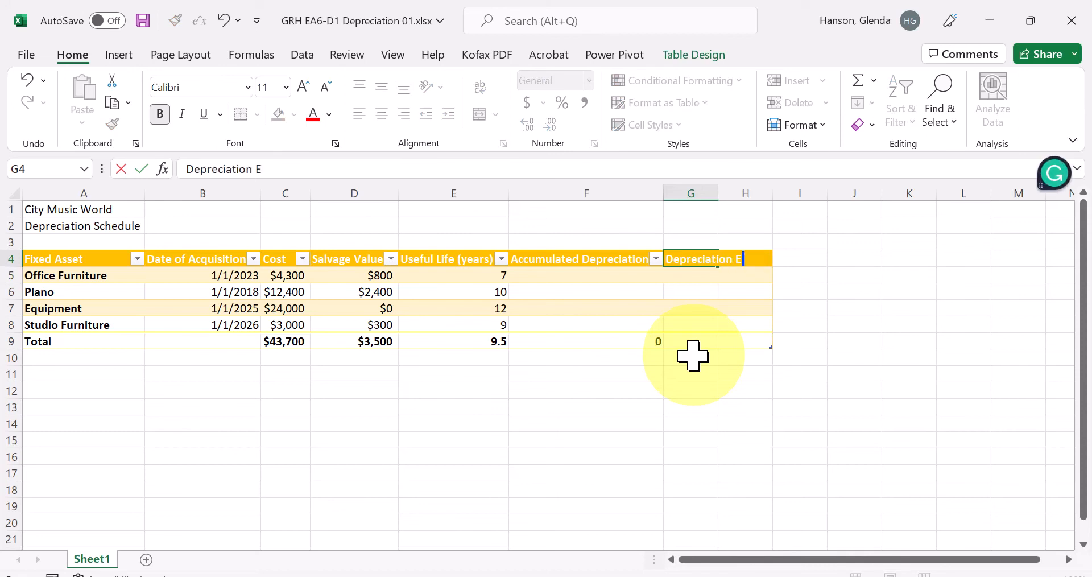
pyautogui.write('xpense')
pyautogui.press('Tab')
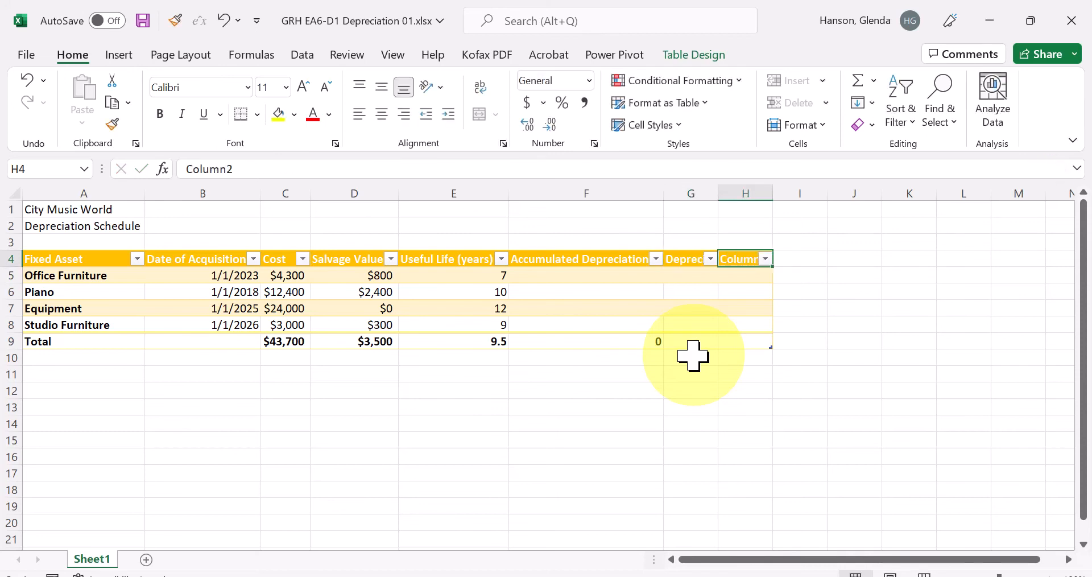
pyautogui.write('d')
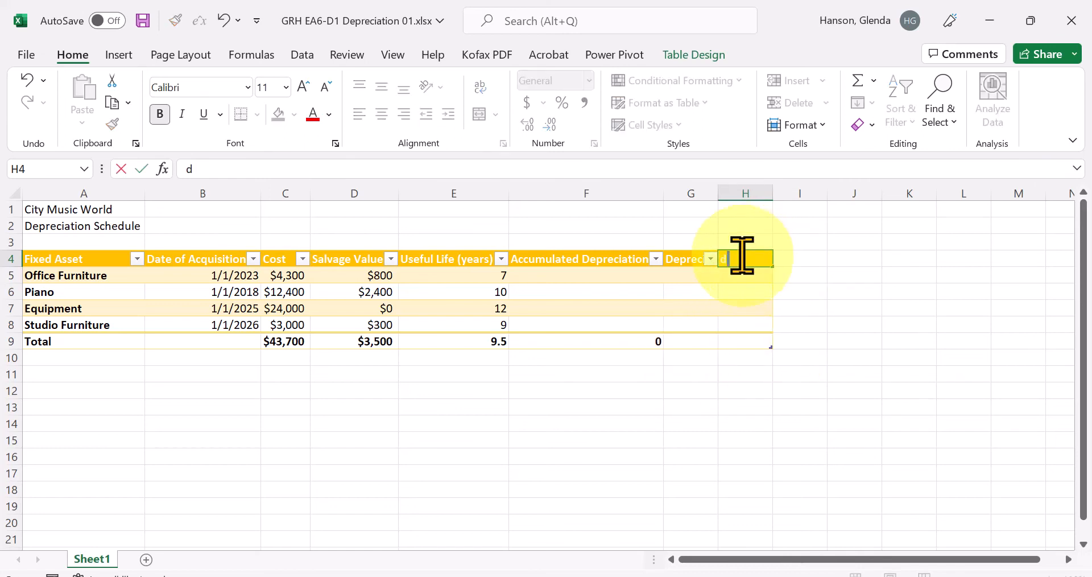
pyautogui.press('BackSpace')
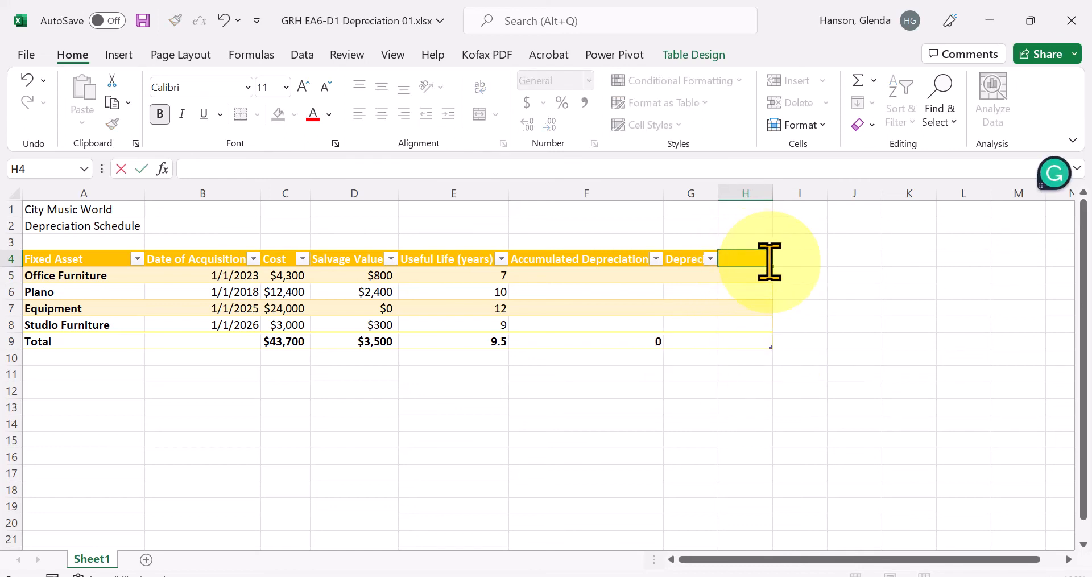
pyautogui.write('Year-End Book Value')
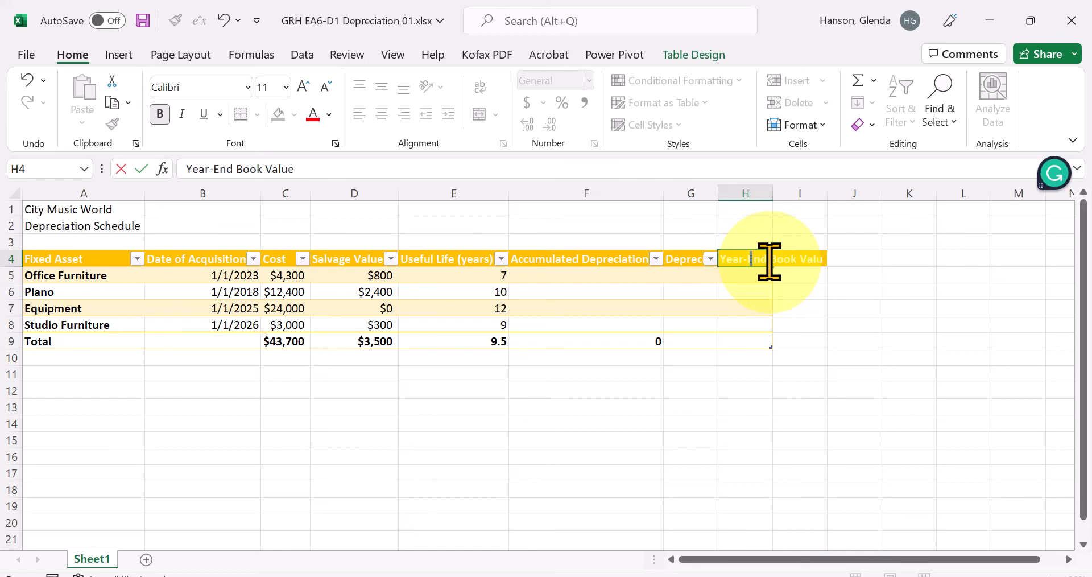
pyautogui.press('Return')
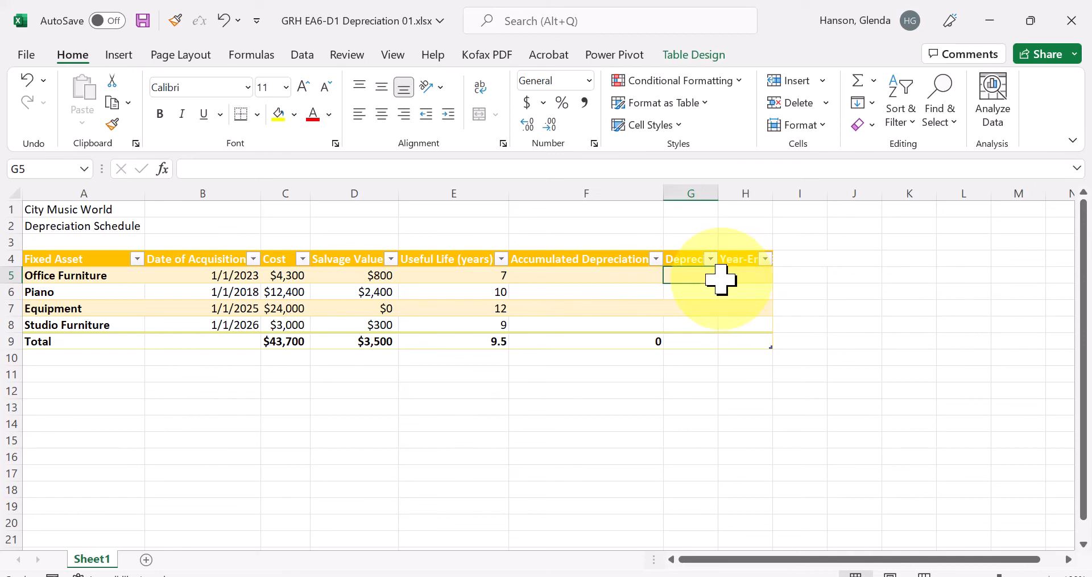
# Step: Wrap the text in the table's header row, from Fixed Asset to Year-End Book Value
pyautogui.click(13, 259)
pyautogui.click(26, 259)
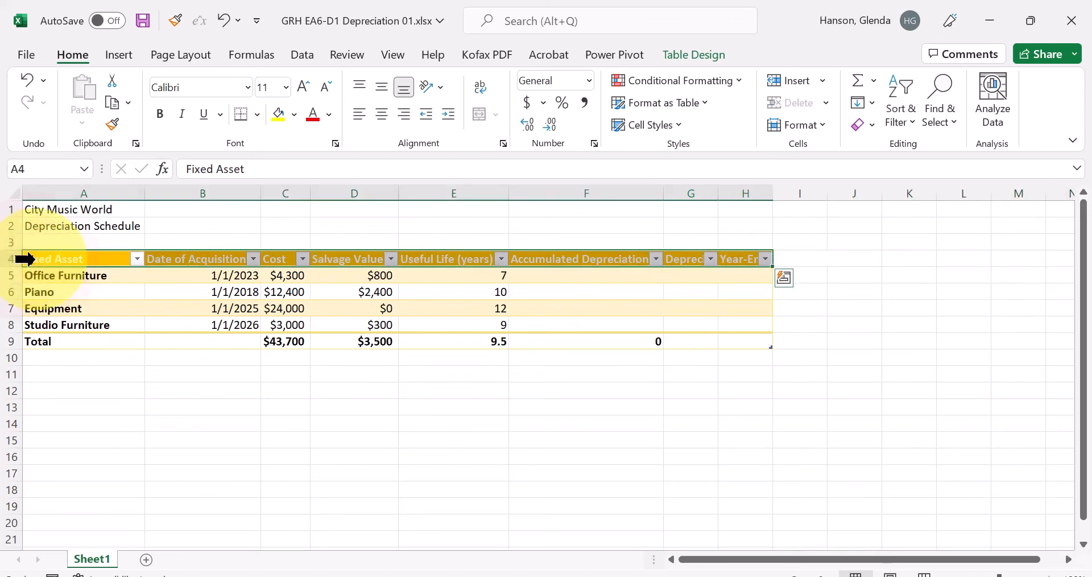
pyautogui.click(3, 261)
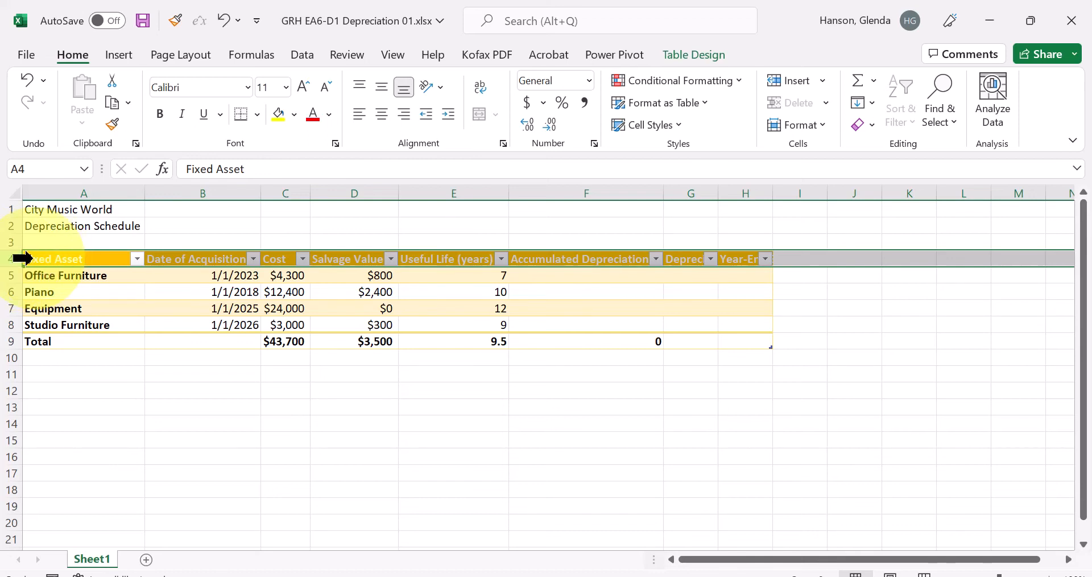
pyautogui.click(23, 259)
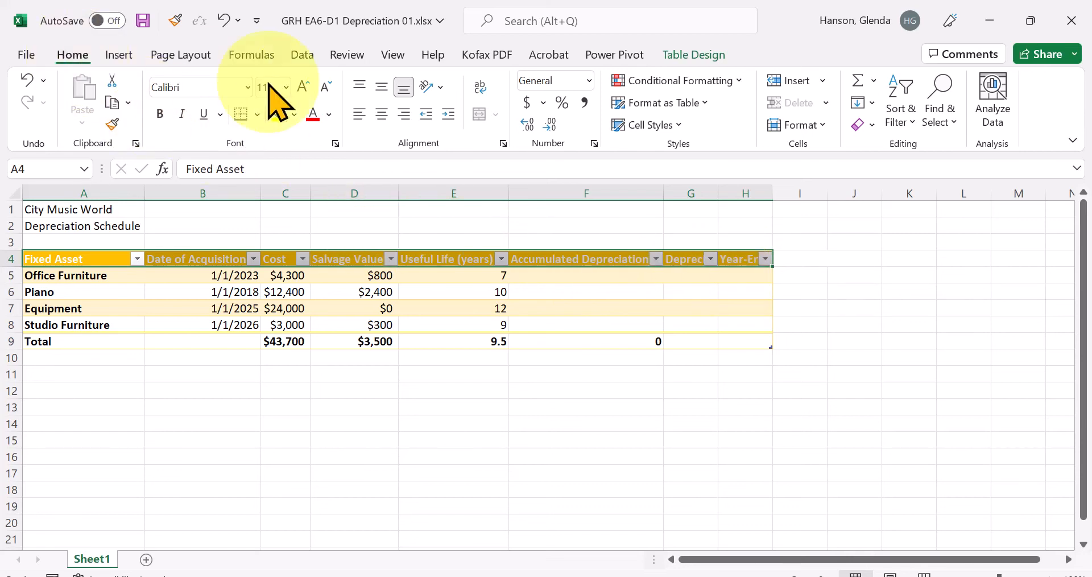
pyautogui.click(482, 89)
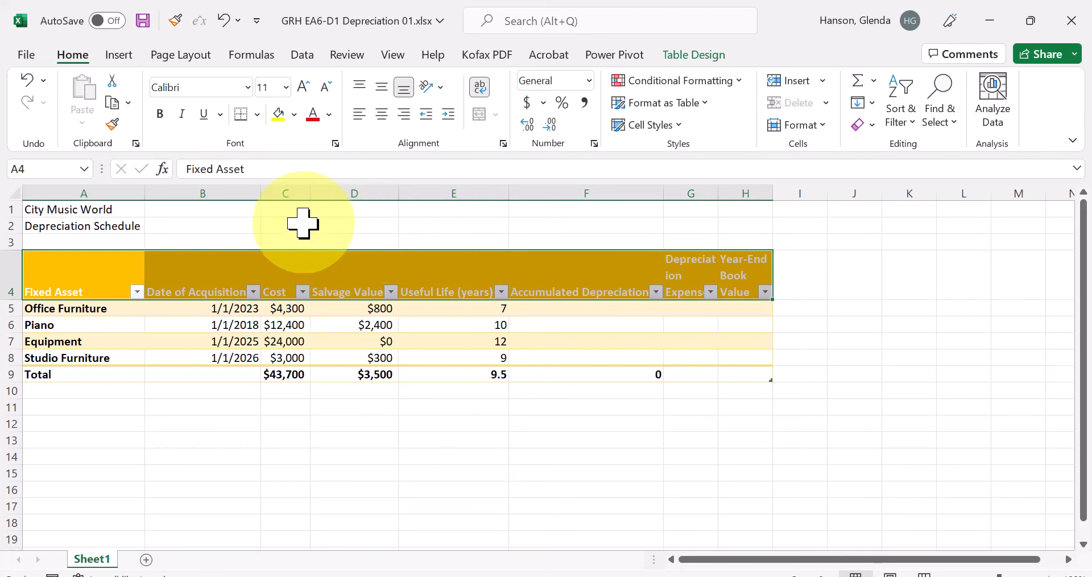
# Step: Narrow the Date of Acquisition and Useful Life columns, and widen the Depreciation Expense and Year-End Book Value columns
pyautogui.moveTo(257, 196); pyautogui.dragTo(221, 194)
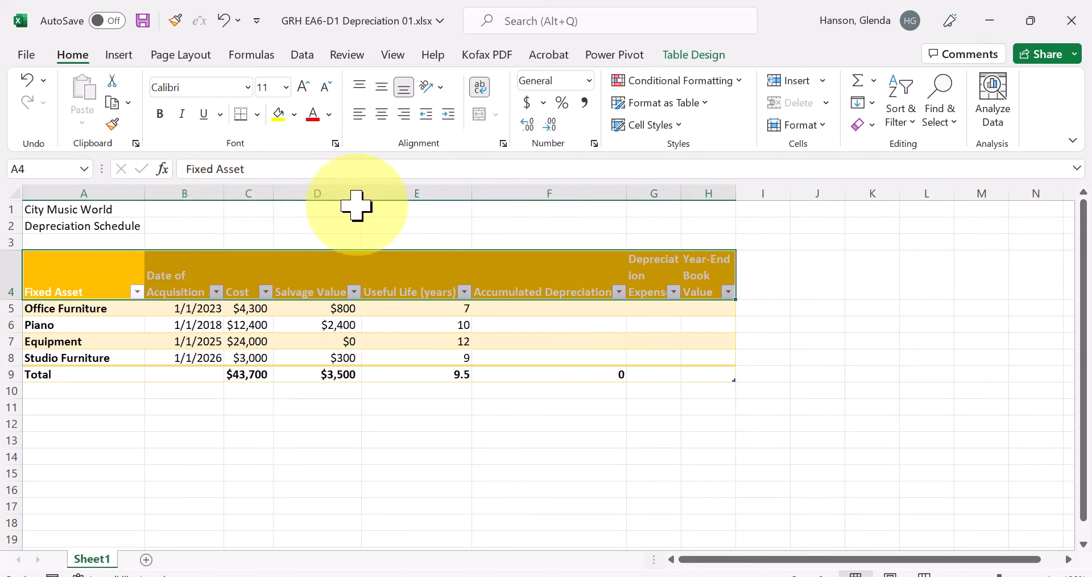
pyautogui.moveTo(471, 194); pyautogui.dragTo(438, 192)
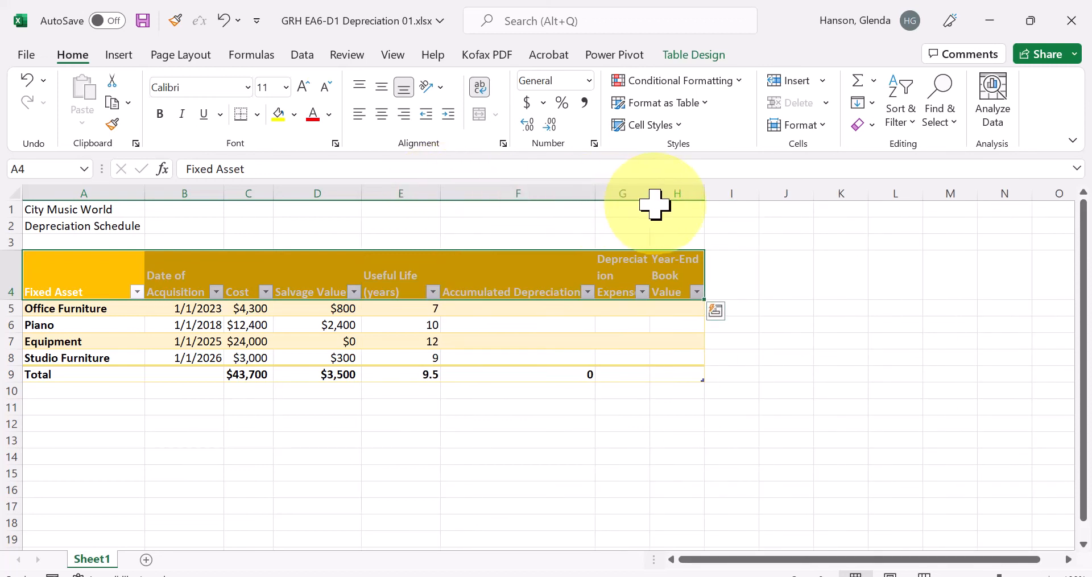
pyautogui.moveTo(633, 187); pyautogui.dragTo(676, 194)
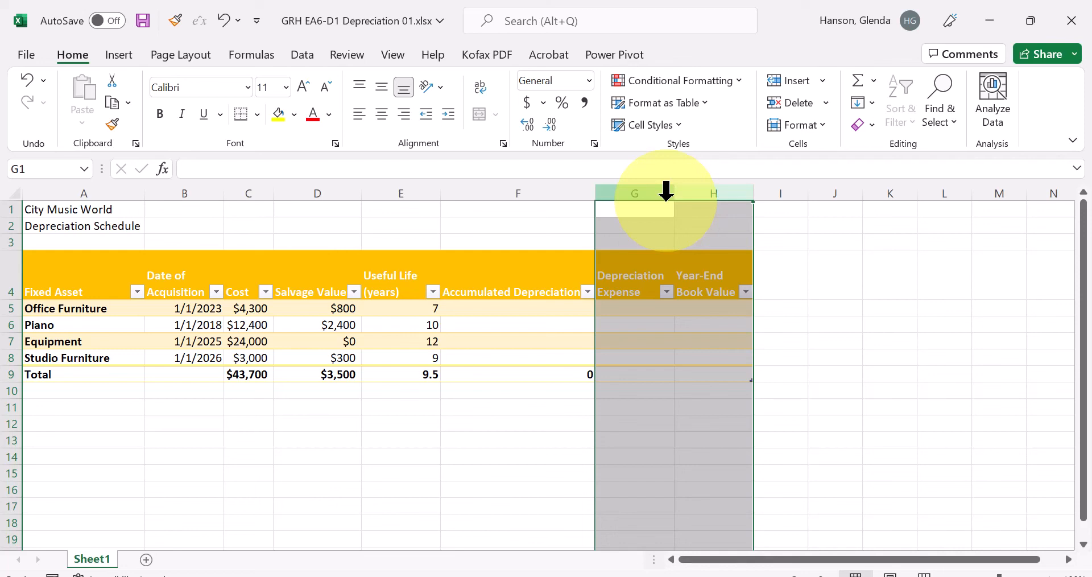
# Step: Set the width of the Accumulated Depreciation column to 14
pyautogui.click(537, 191)
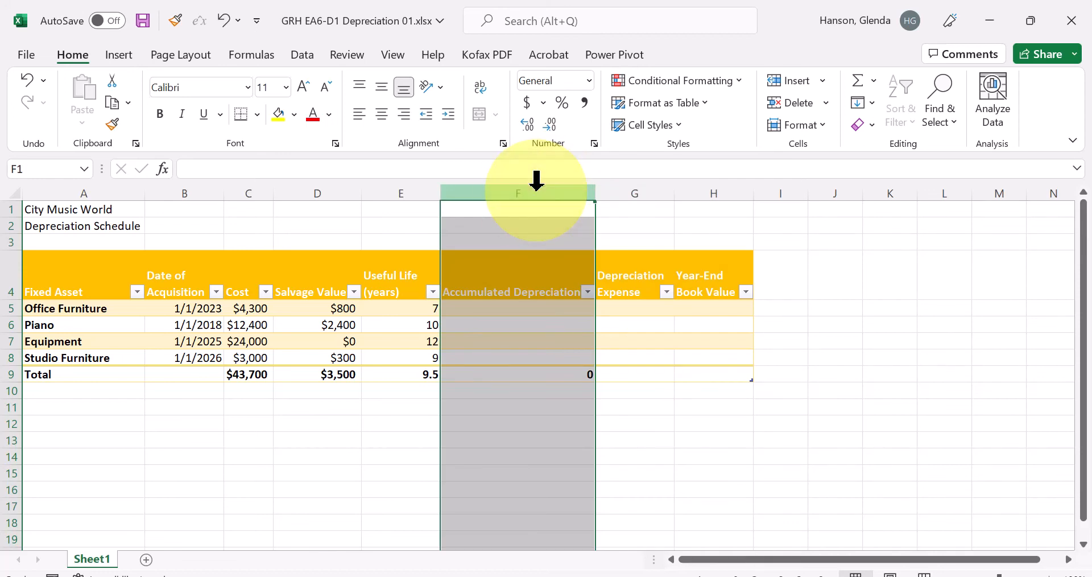
pyautogui.rightClick(537, 190)
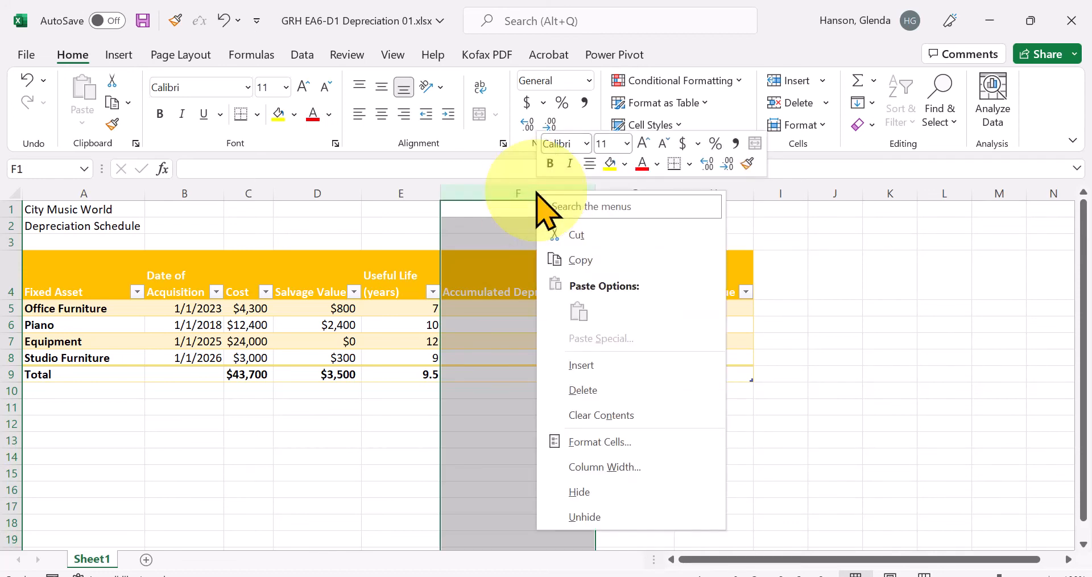
pyautogui.click(596, 468)
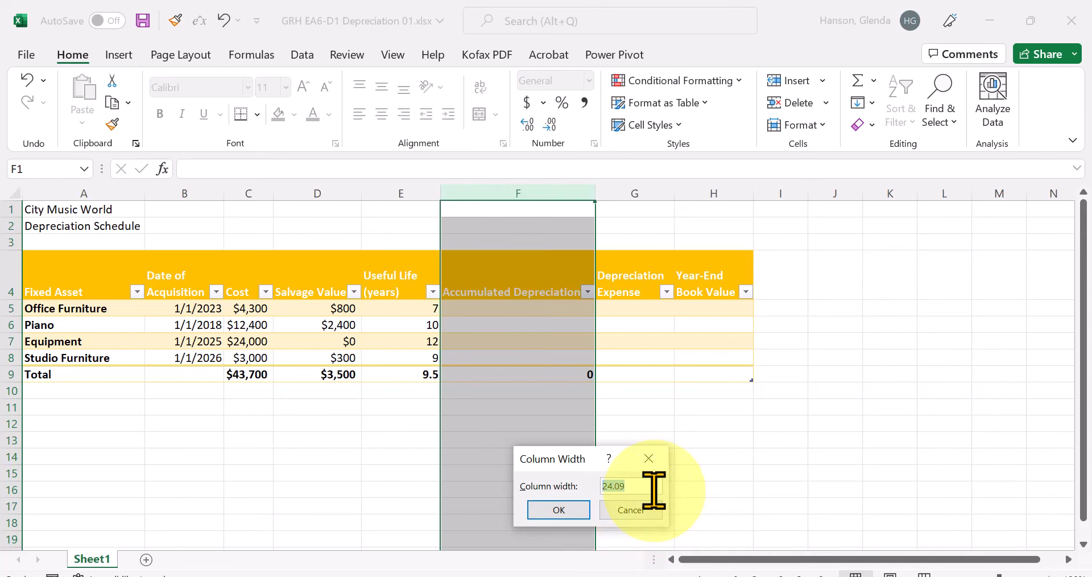
pyautogui.write('14')
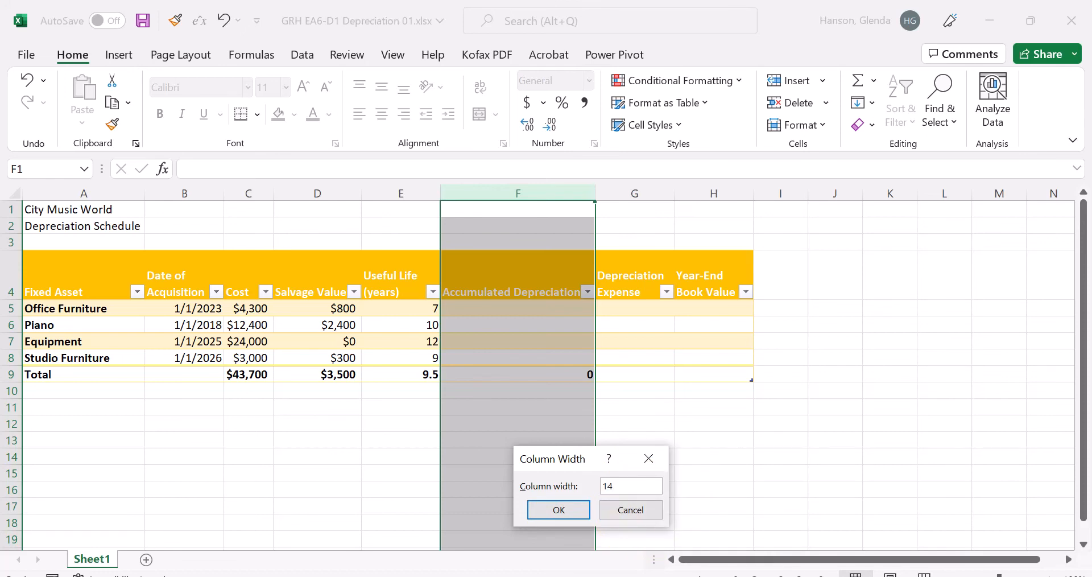
pyautogui.press('Return')
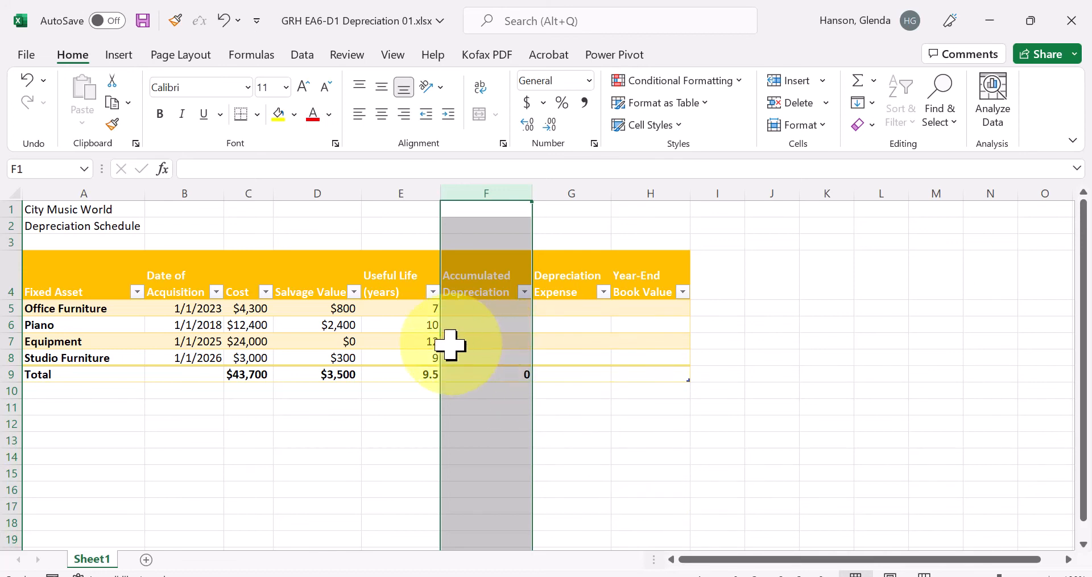
# Step: Set the width of the Salvage Value column to 4
pyautogui.click(318, 192)
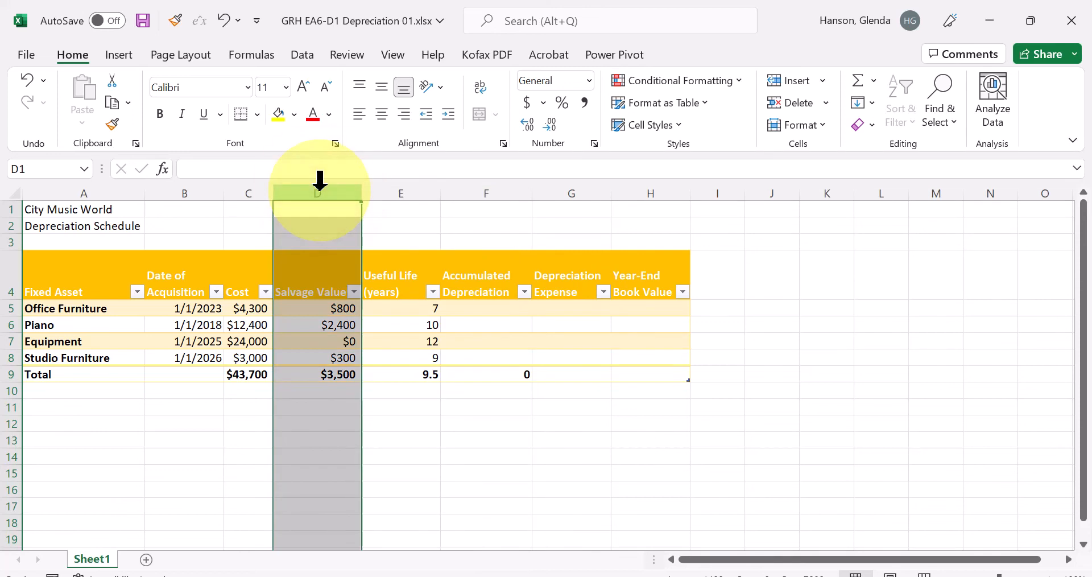
pyautogui.rightClick(319, 192)
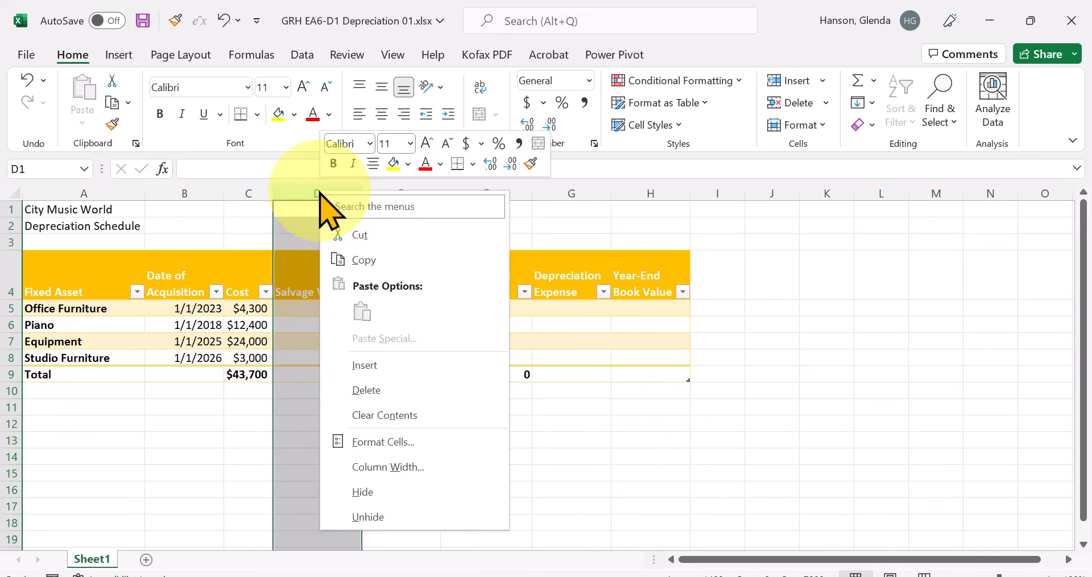
pyautogui.click(401, 468)
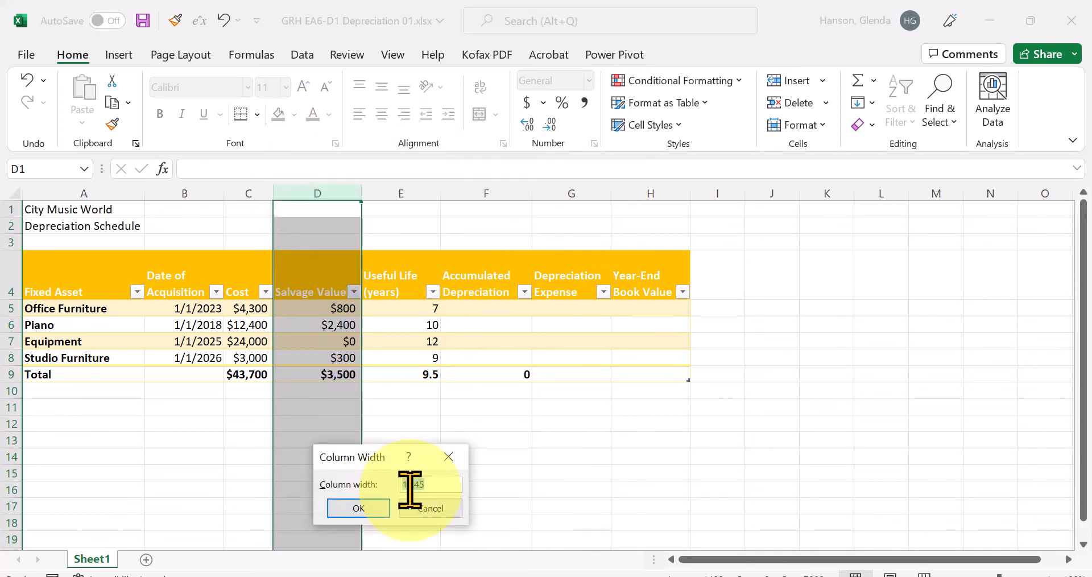
pyautogui.write('4')
pyautogui.click(359, 507)
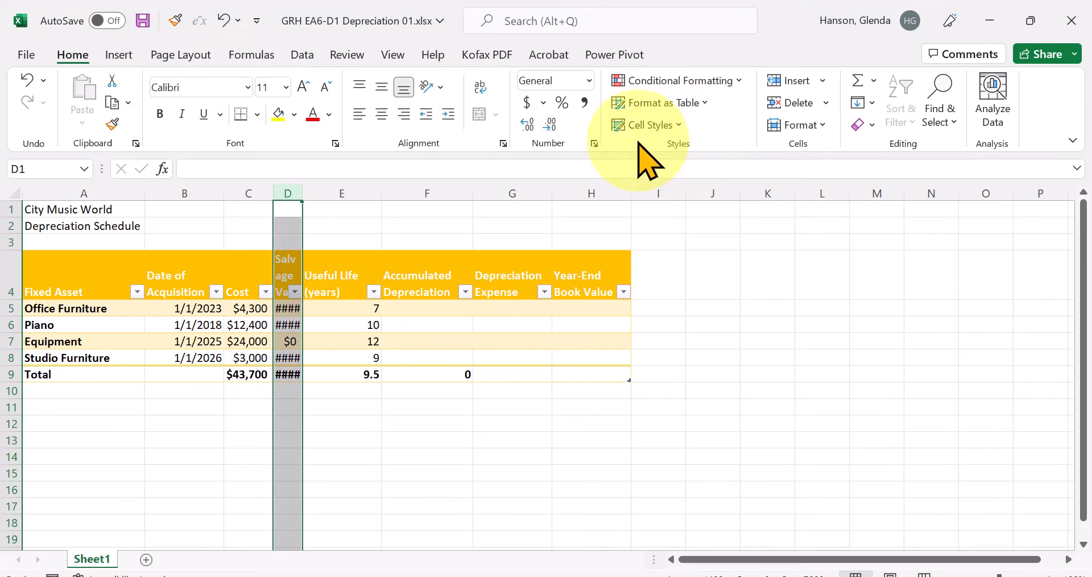
# Step: AutoFit the width of the Salvage Value column to its contents
pyautogui.click(823, 125)
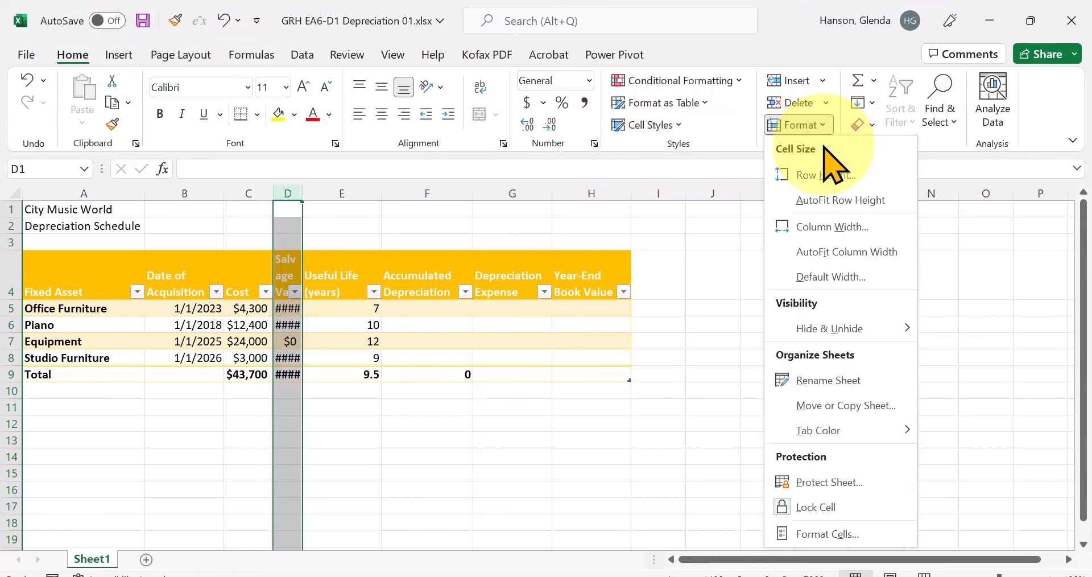
pyautogui.click(840, 253)
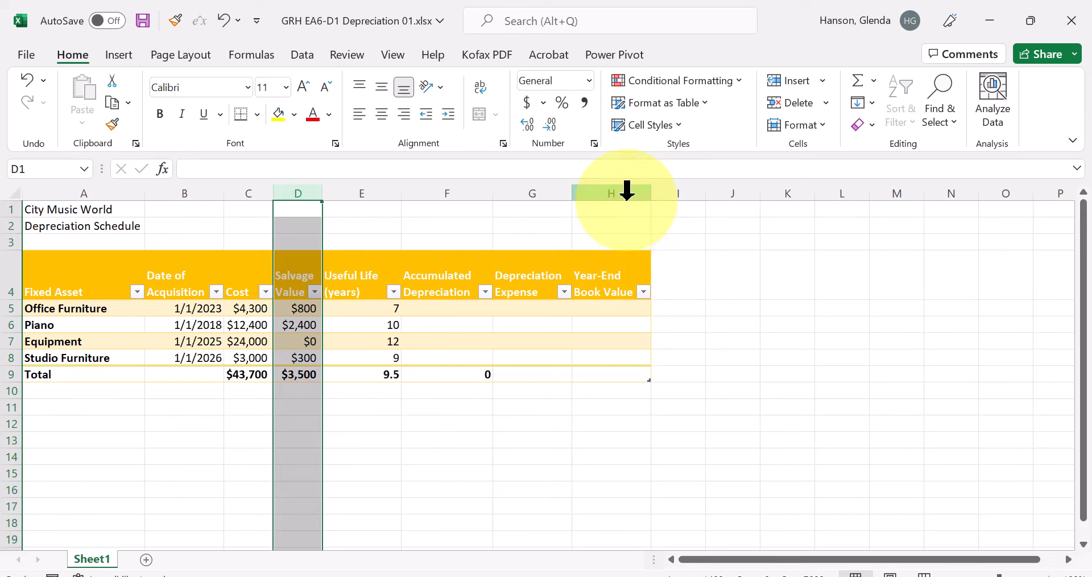
pyautogui.rightClick(301, 188)
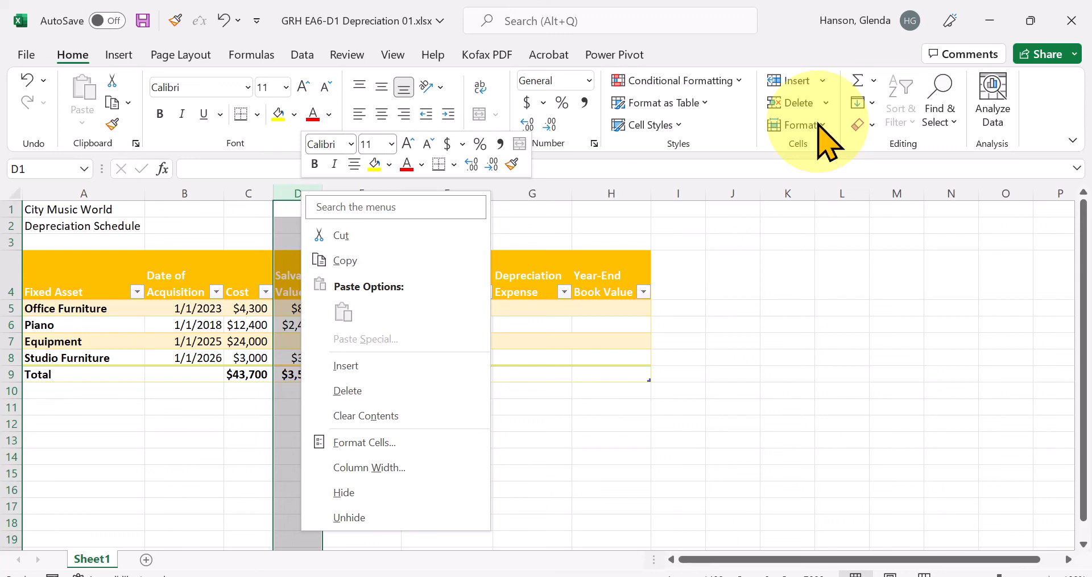
pyautogui.click(799, 279)
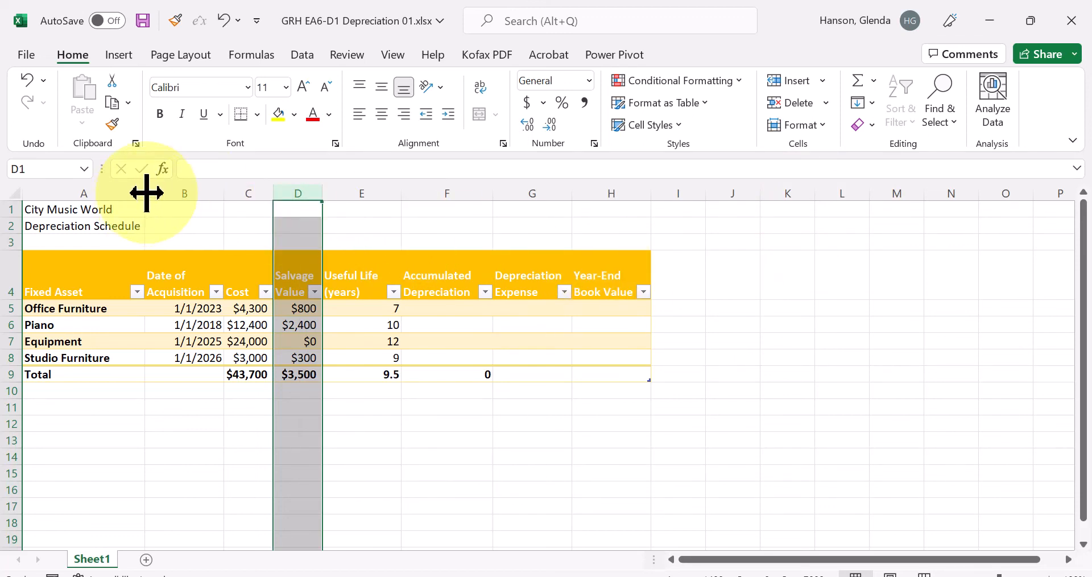
# Step: AutoFit the Date of Acquisition column and slightly narrow the Fixed Asset column
pyautogui.doubleClick(225, 191)
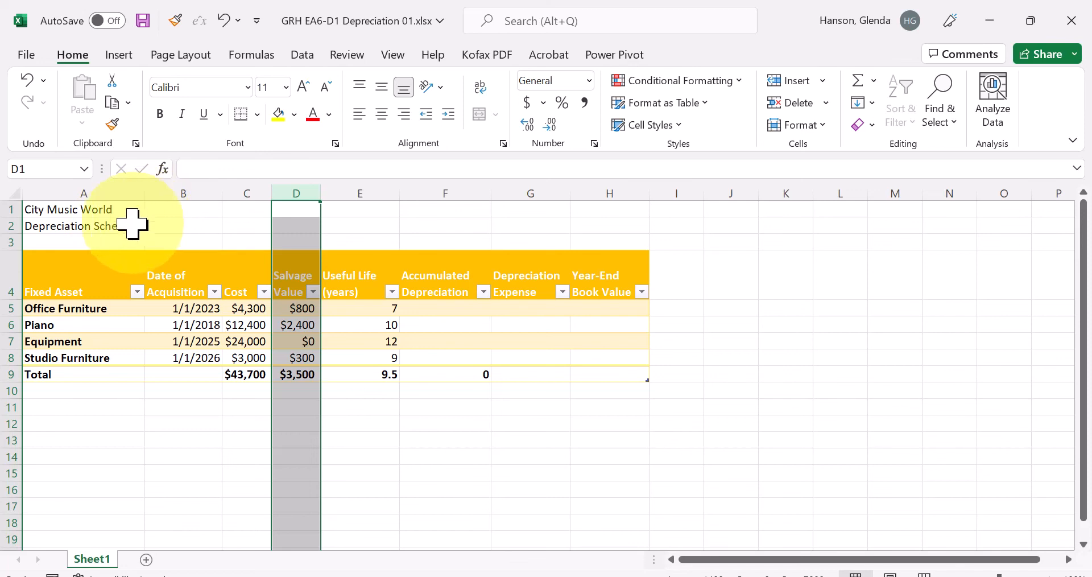
pyautogui.moveTo(146, 194)
pyautogui.mouseDown()
pyautogui.moveTo(133, 198)
pyautogui.moveTo(144, 199)
pyautogui.mouseUp()
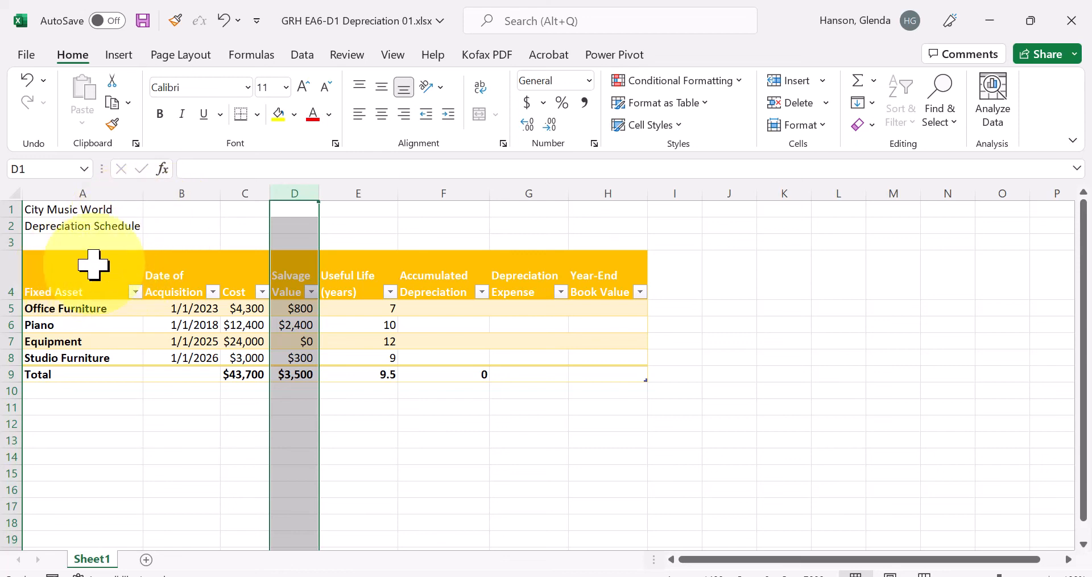
pyautogui.click(401, 239)
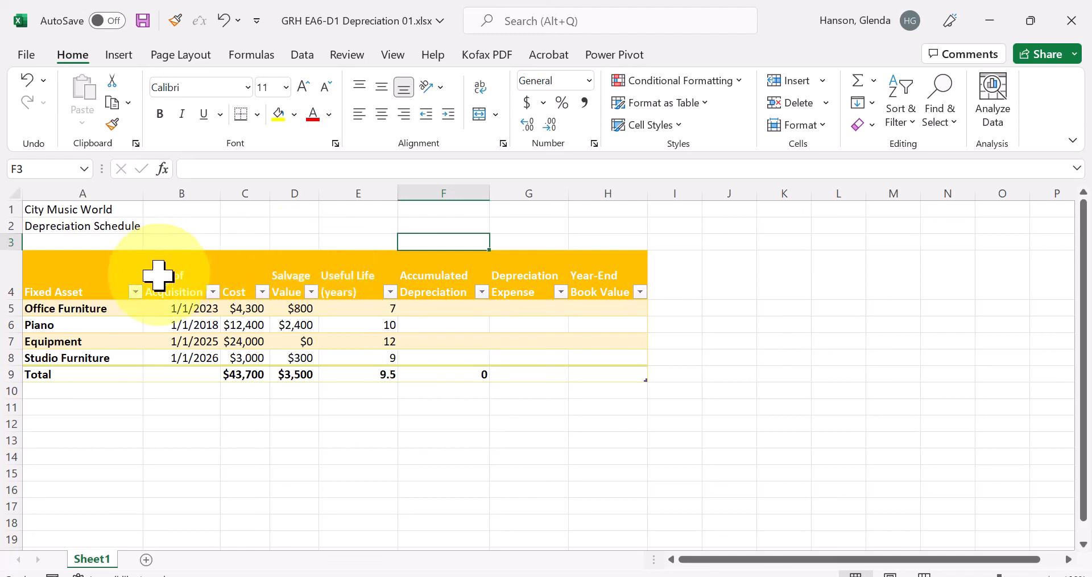
# Step: AutoFit the height of the table's header row, row 4
pyautogui.doubleClick(17, 299)
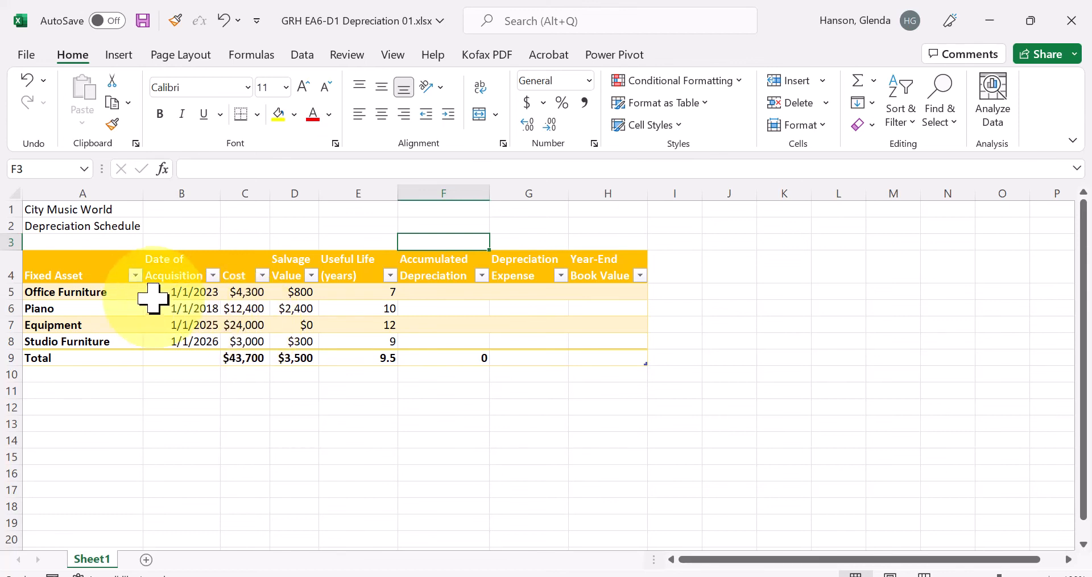
pyautogui.click(225, 22)
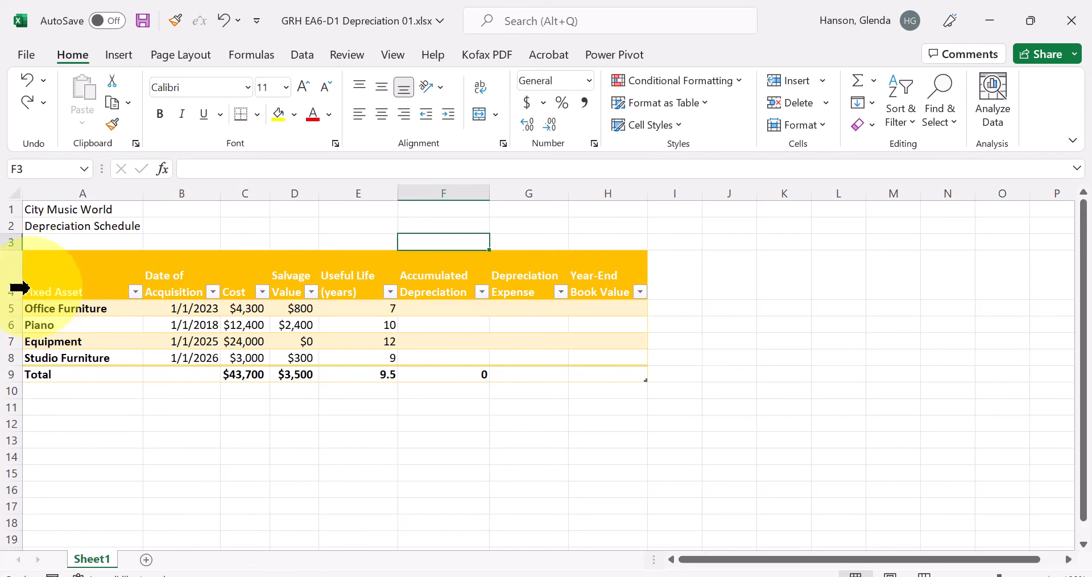
pyautogui.click(8, 283)
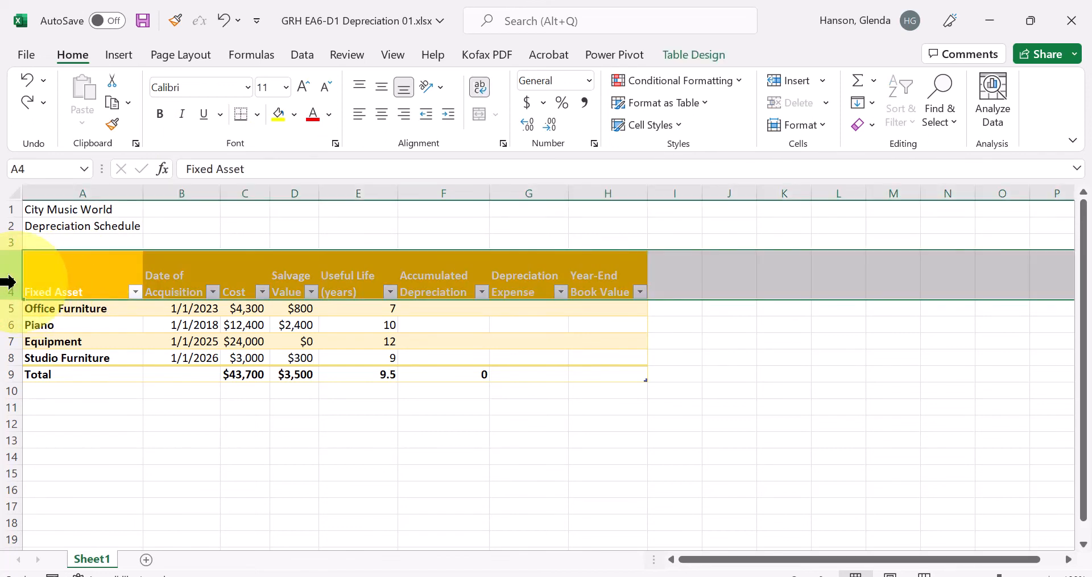
pyautogui.click(27, 277)
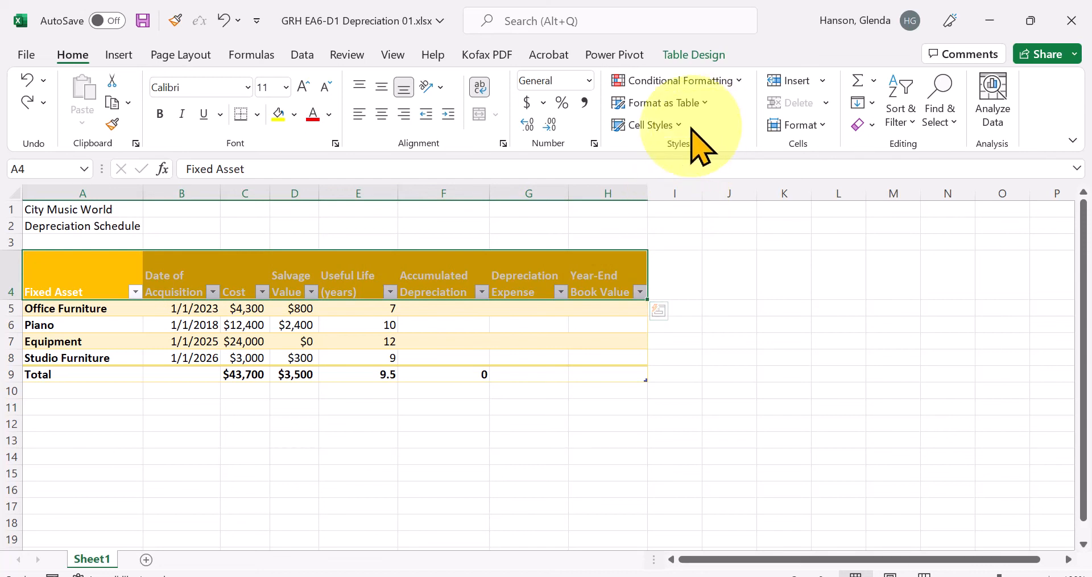
pyautogui.click(823, 127)
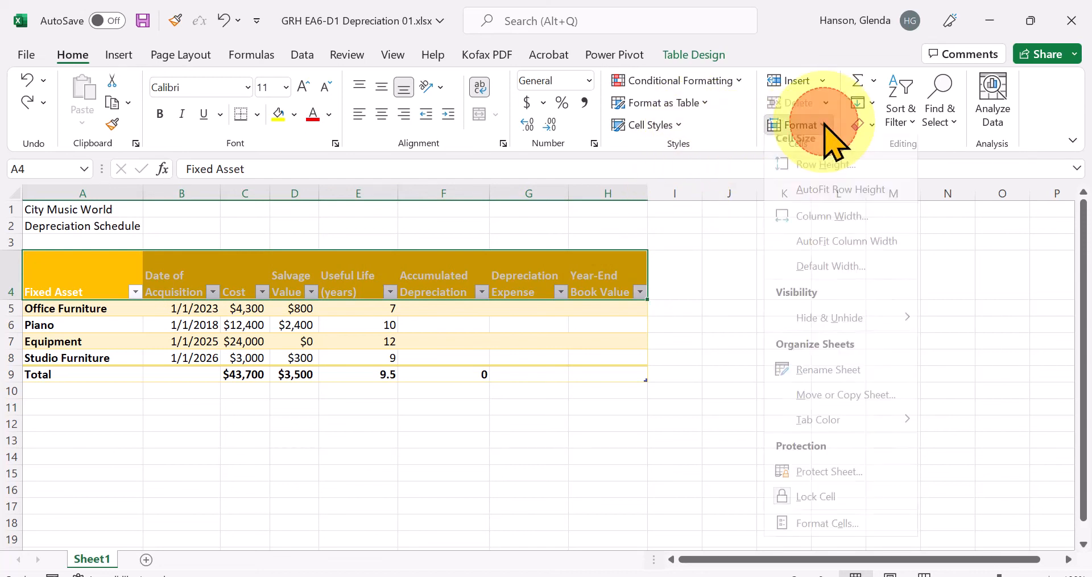
pyautogui.click(835, 203)
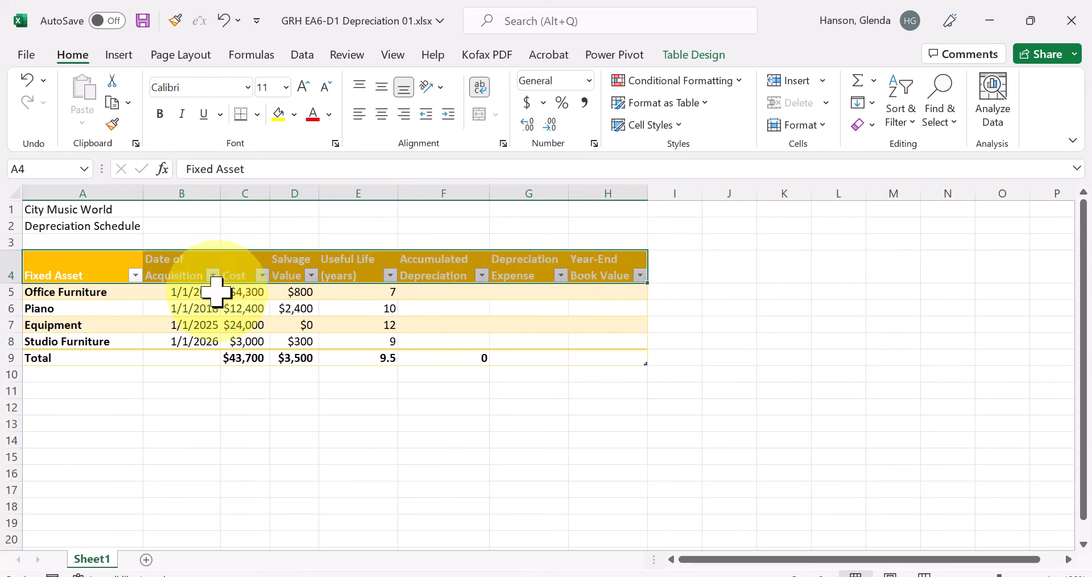
pyautogui.click(90, 293)
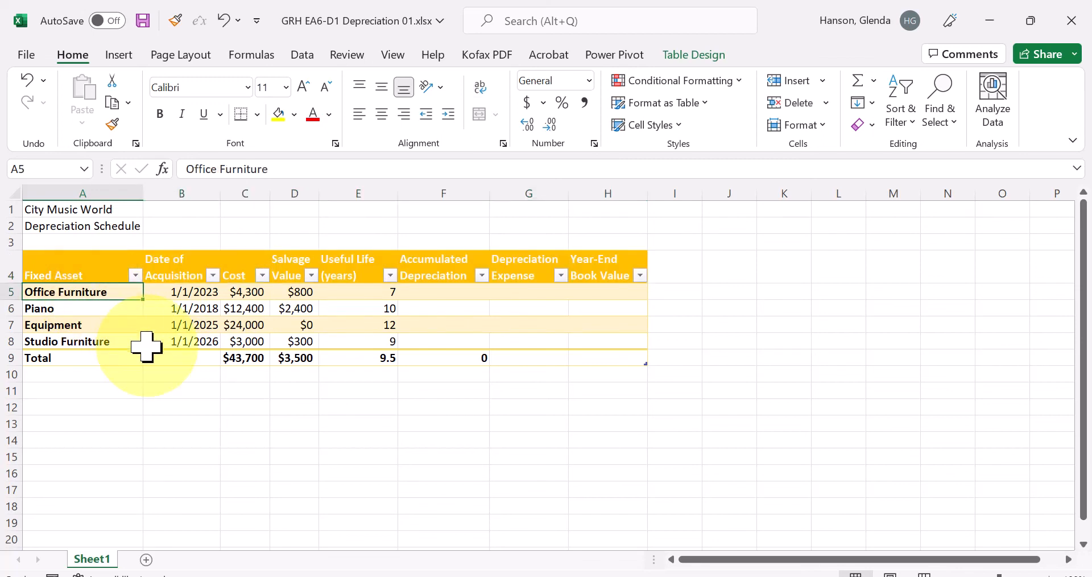
# Step: Set the sheet's print orientation to landscape in the print settings
pyautogui.click(27, 56)
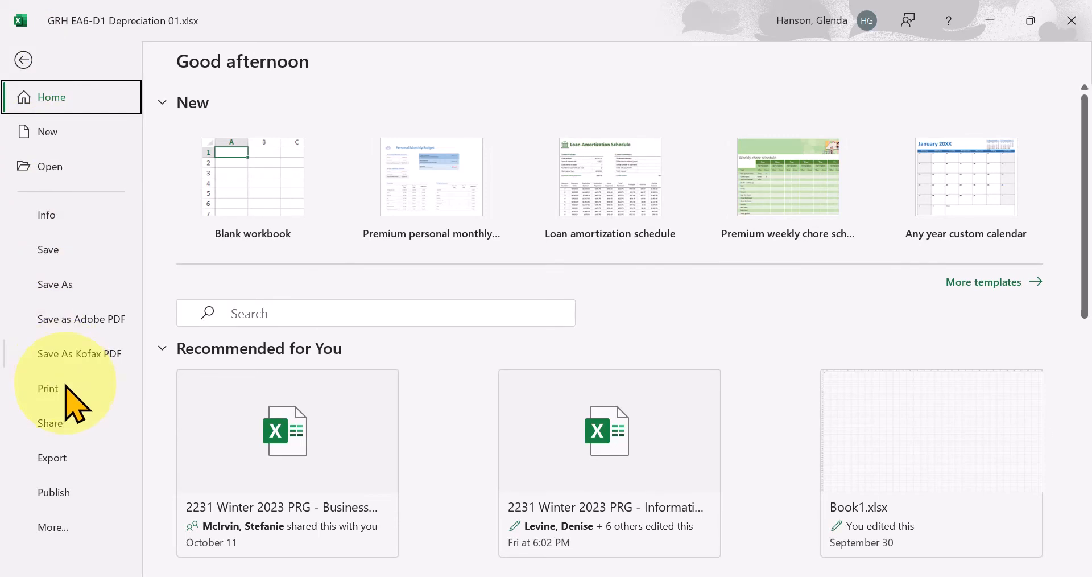
pyautogui.click(45, 389)
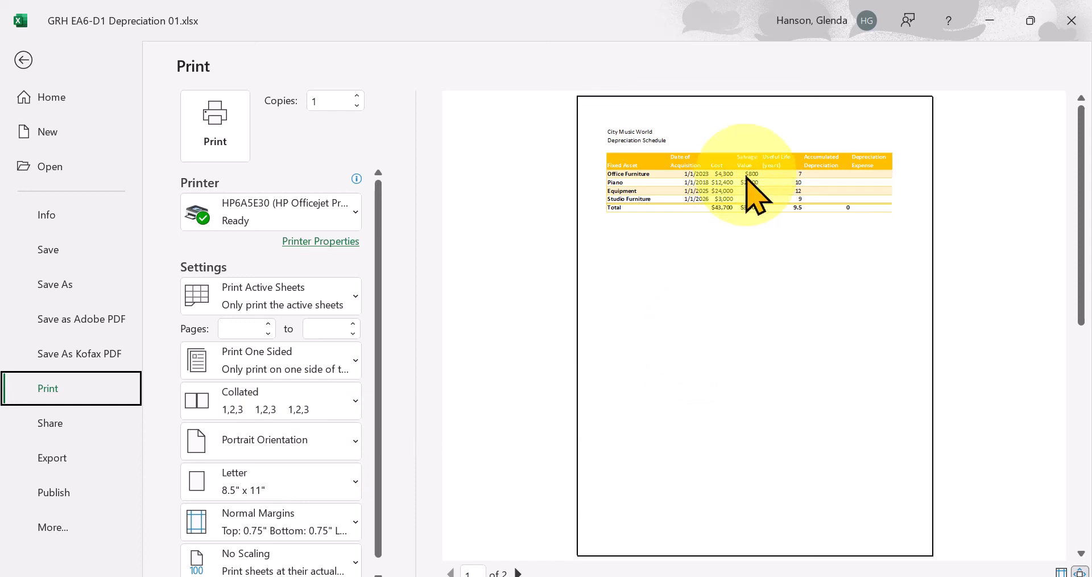
pyautogui.click(357, 442)
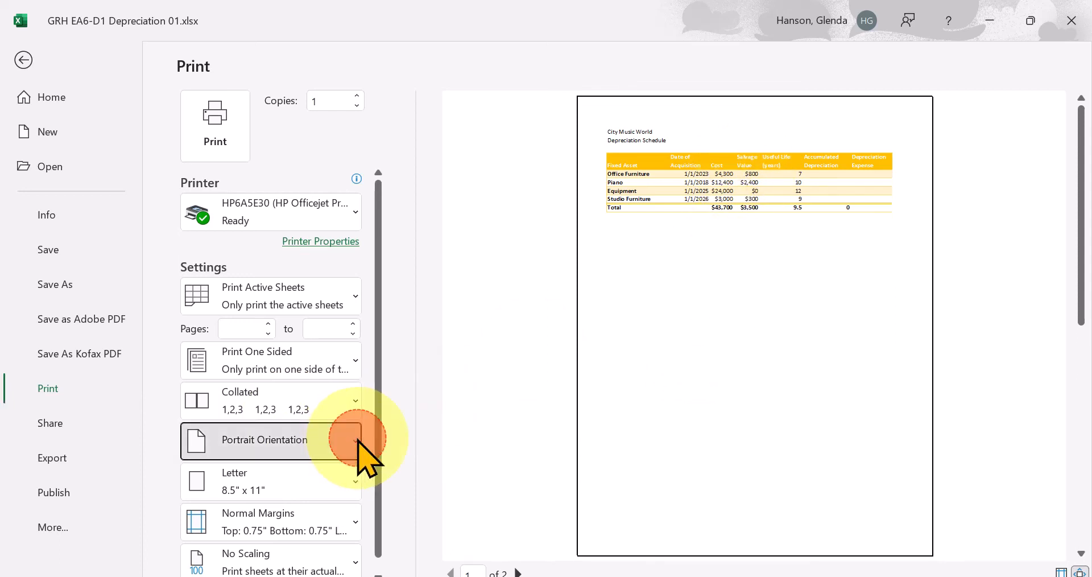
pyautogui.click(323, 525)
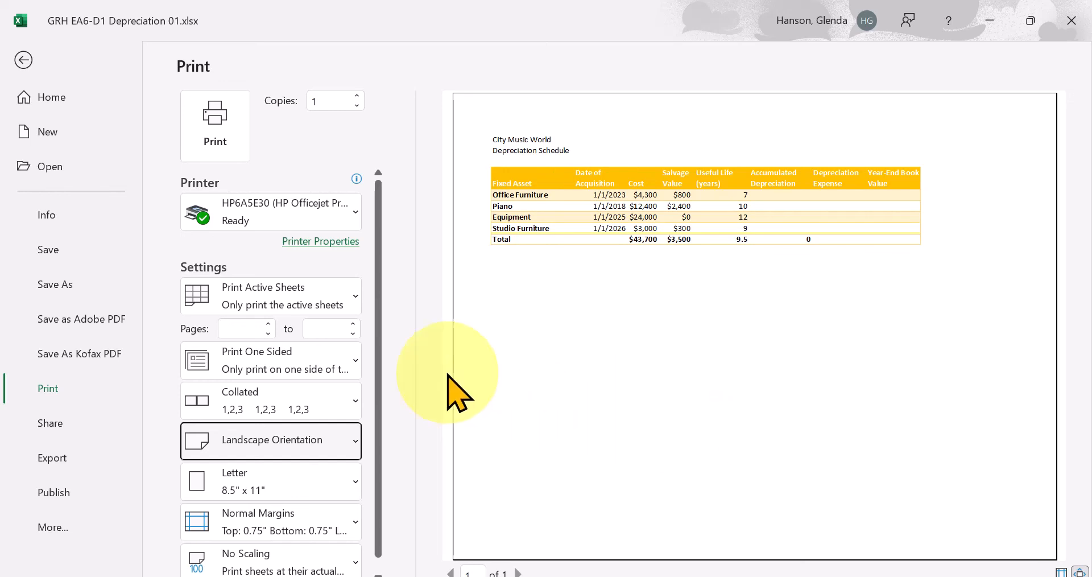
# Step: Set the printout to include only the selected table, review the available print range options again, and return to the worksheet
pyautogui.click(355, 297)
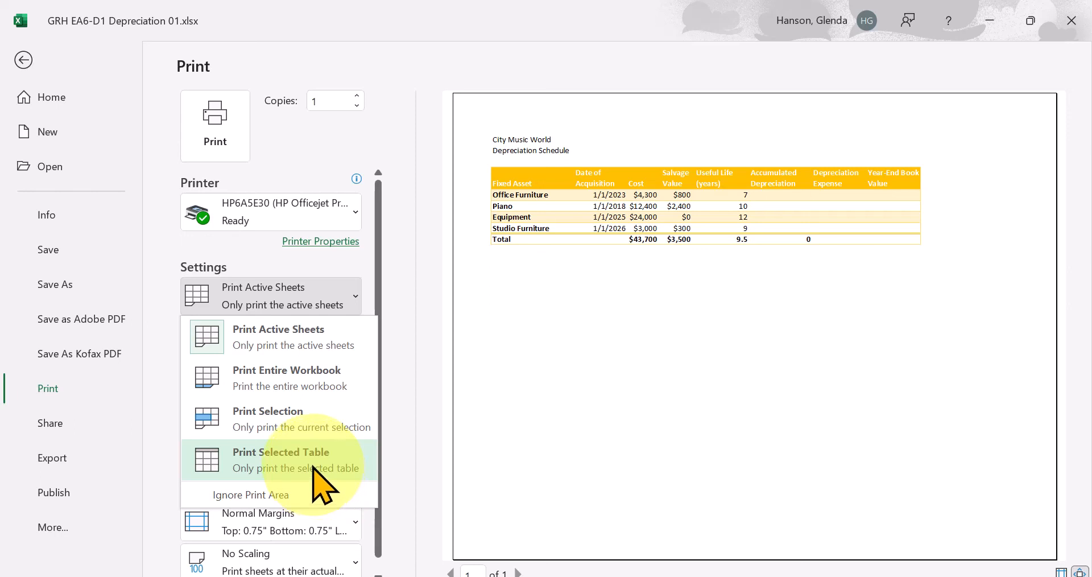
pyautogui.click(316, 472)
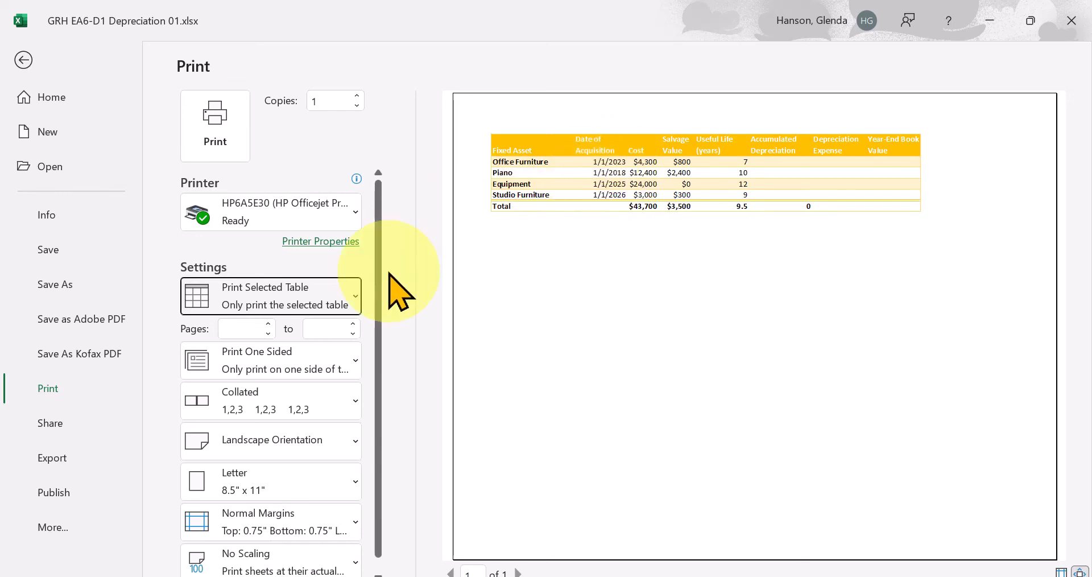
pyautogui.click(353, 296)
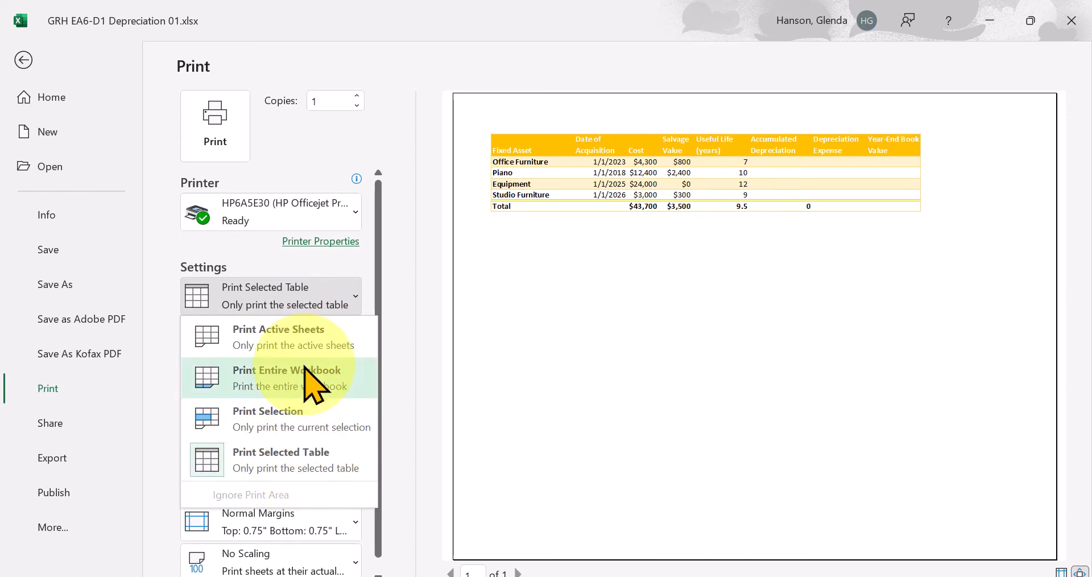
pyautogui.click(24, 61)
pyautogui.click(23, 62)
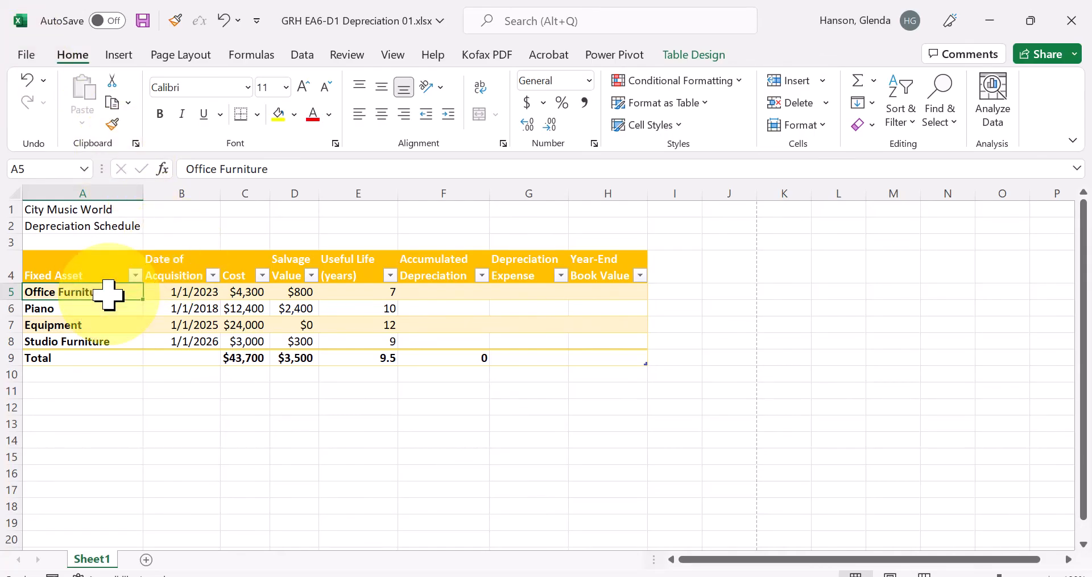
# Step: Select empty cell A11 outside the table, examine which print range options are offered, and return to the worksheet
pyautogui.click(94, 391)
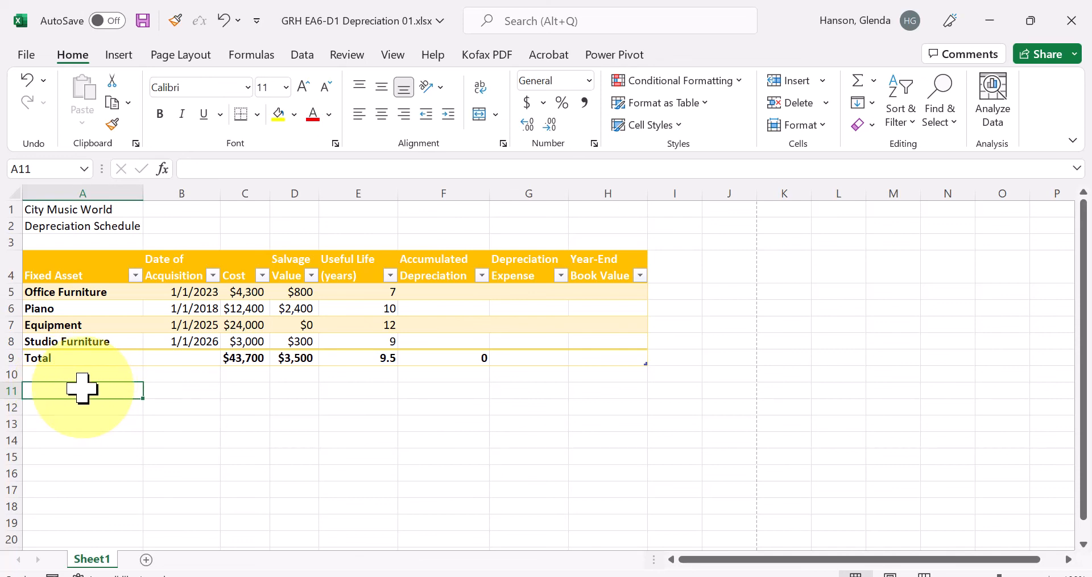
pyautogui.click(26, 55)
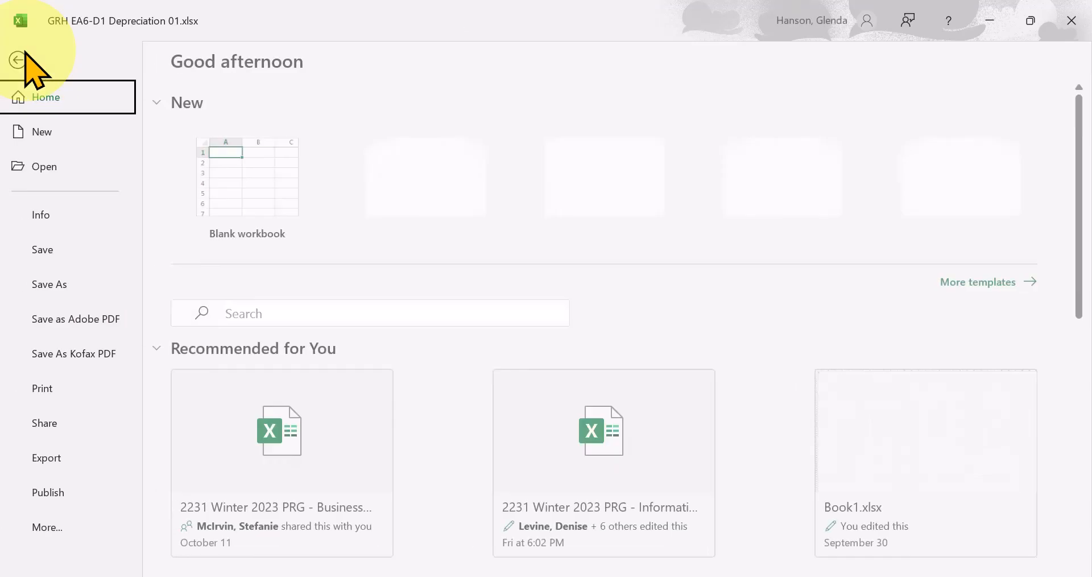
pyautogui.click(46, 395)
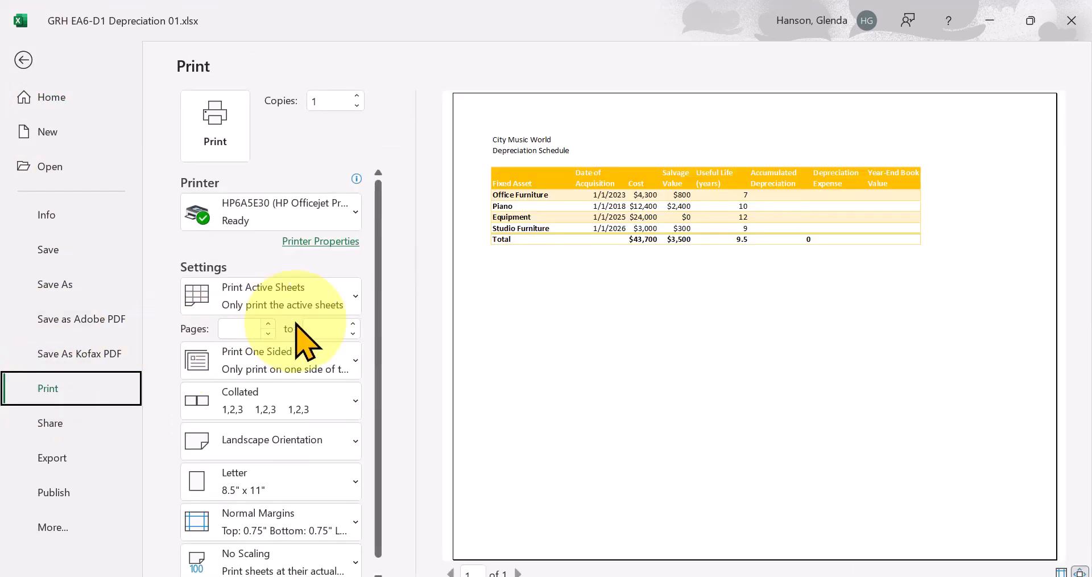
pyautogui.click(314, 299)
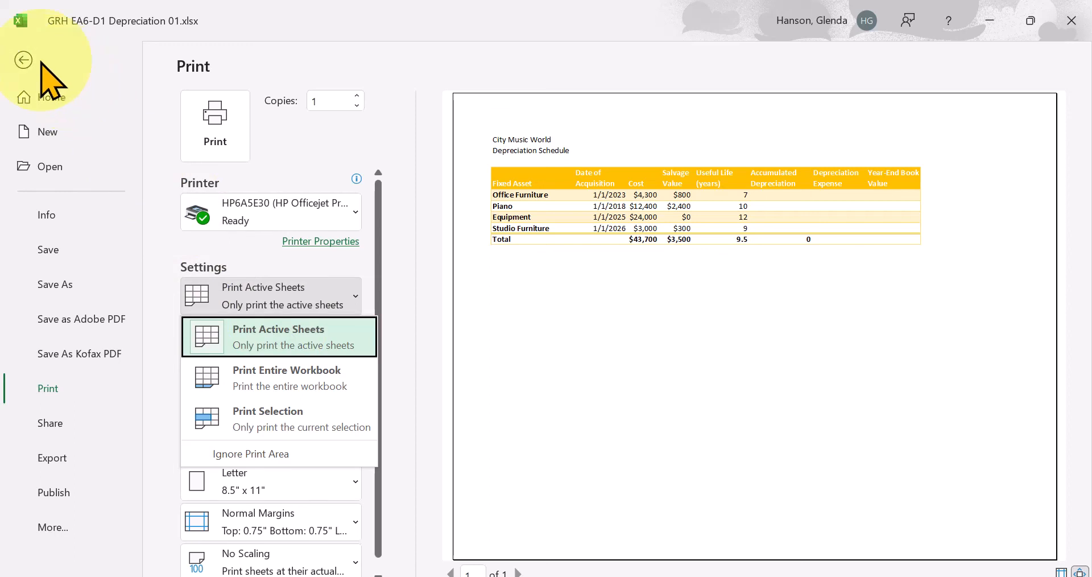
pyautogui.click(23, 60)
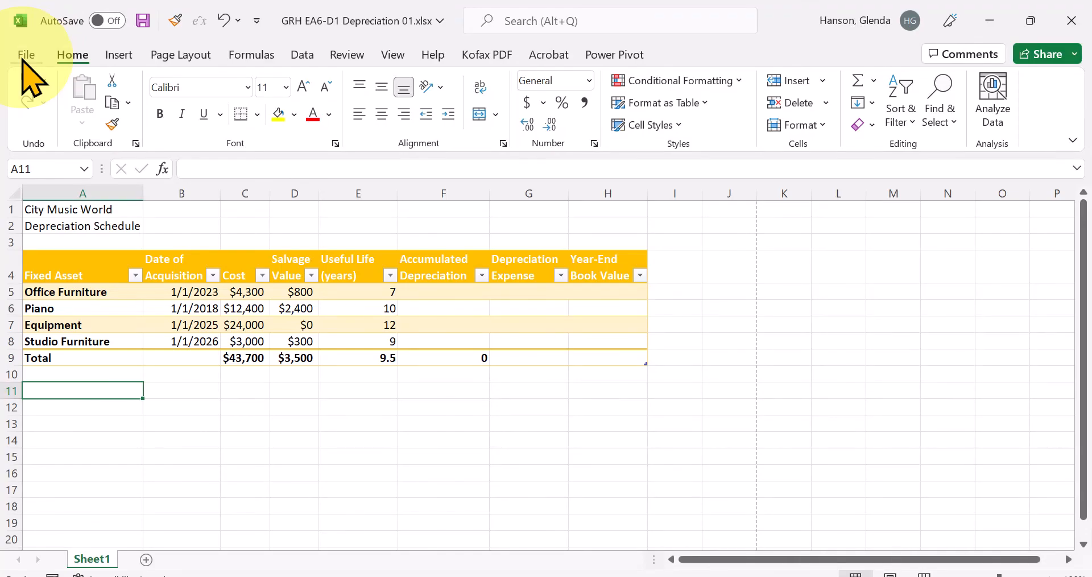